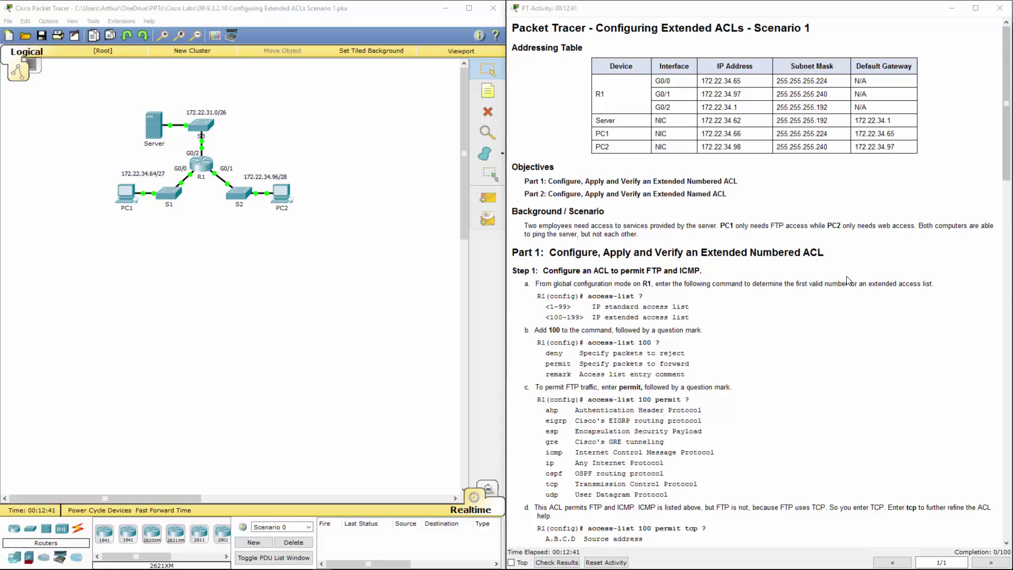
Open R1's CLI tab and move its window off the lab instructions
drag(574, 284, 640, 284)
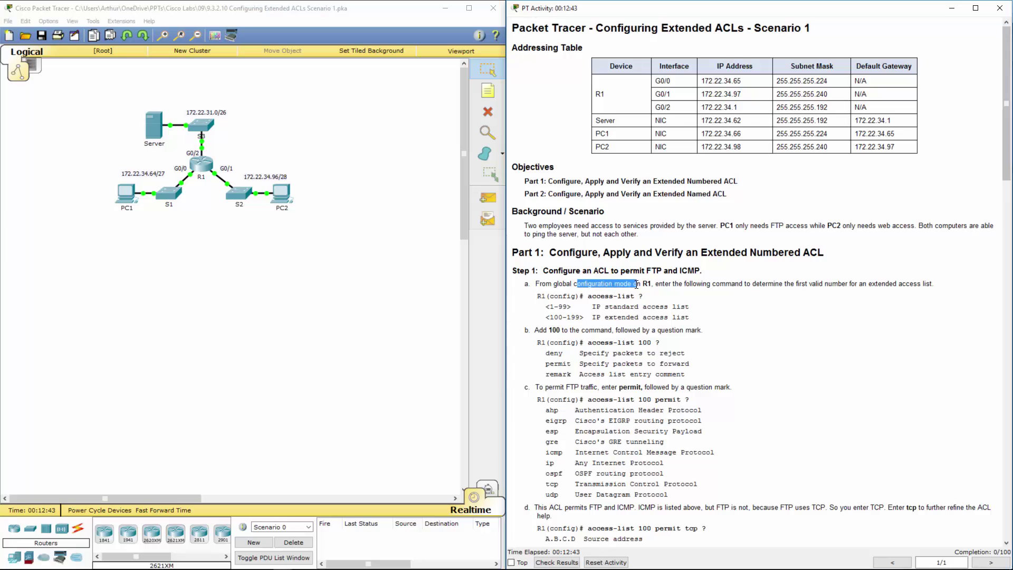
click(401, 312)
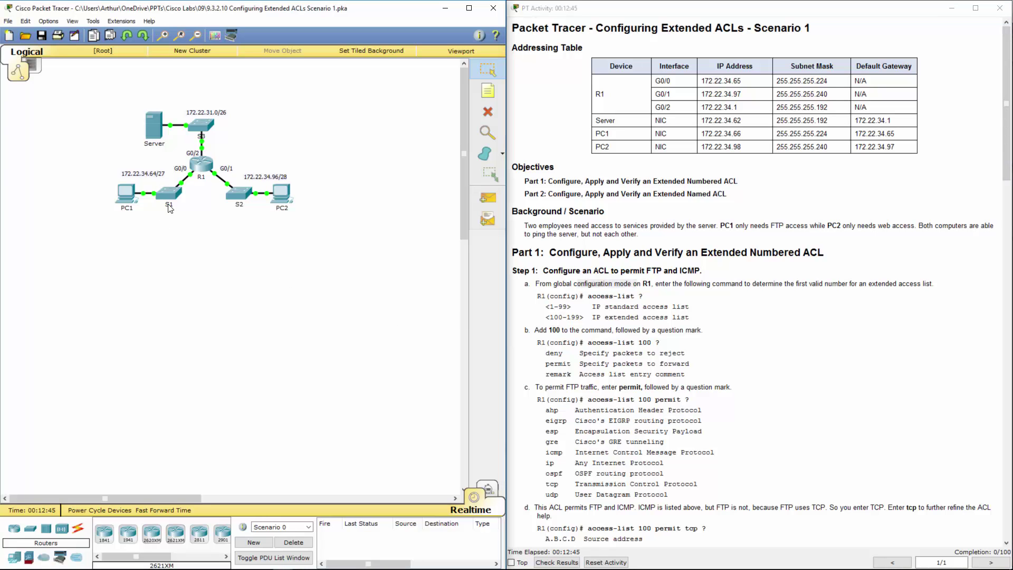
click(204, 165)
click(424, 167)
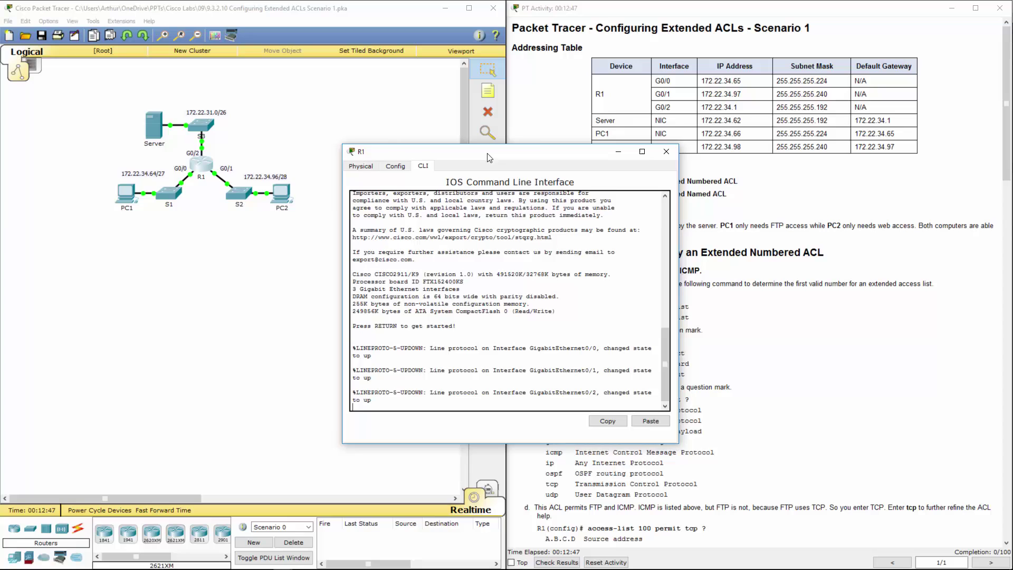
drag(422, 152, 242, 186)
Enter privileged mode with 'en' and global configuration with 'config t' on R1
key(Return)
key(Return)
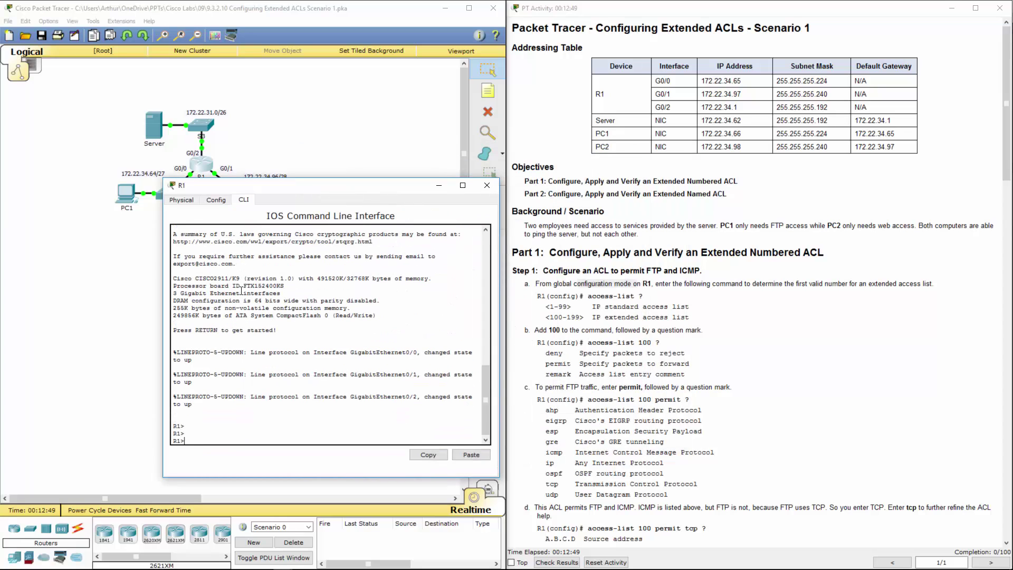
text(en)
key(Return)
text(config)
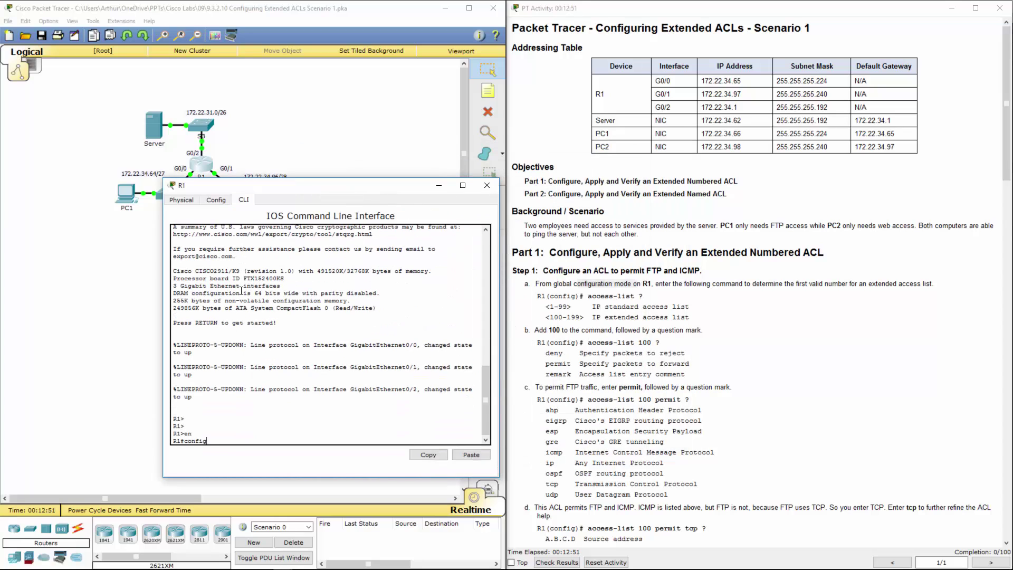
text( t)
key(Return)
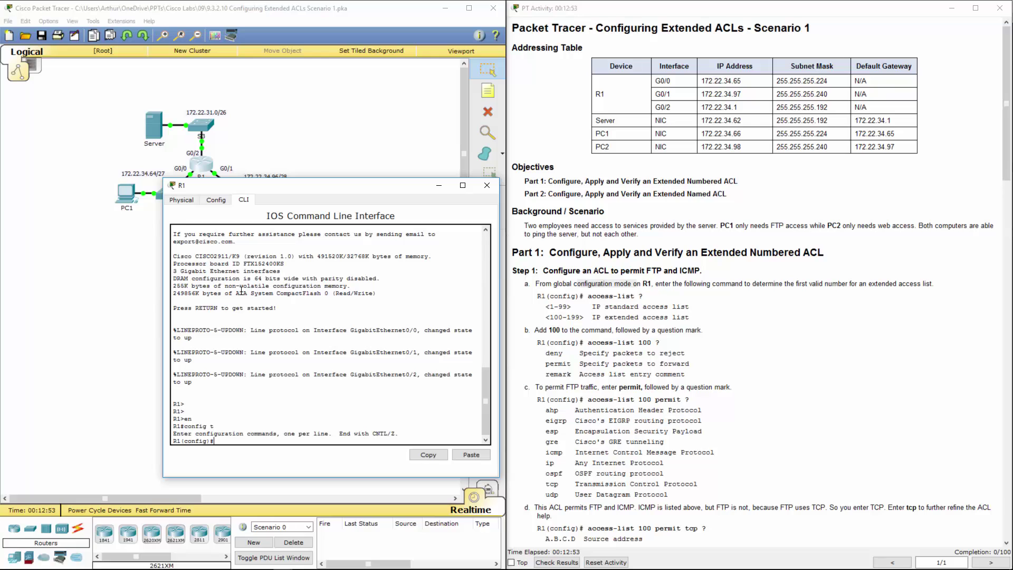
Show help for 'access-list ?' and 'access-list 100 ?' to see range 100–199 and deny/permit/remark
text(acc)
key(Tab)
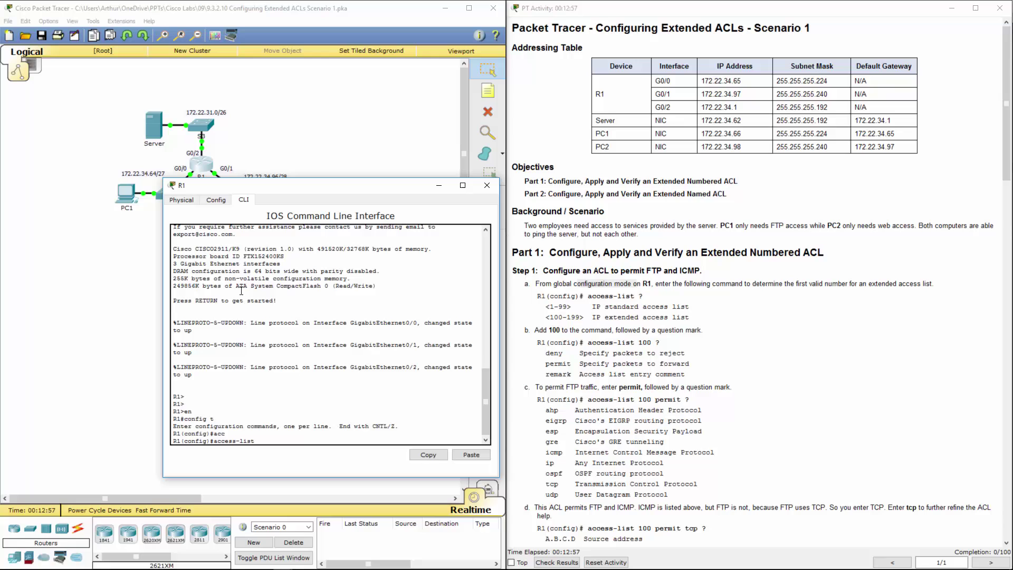
text(?)
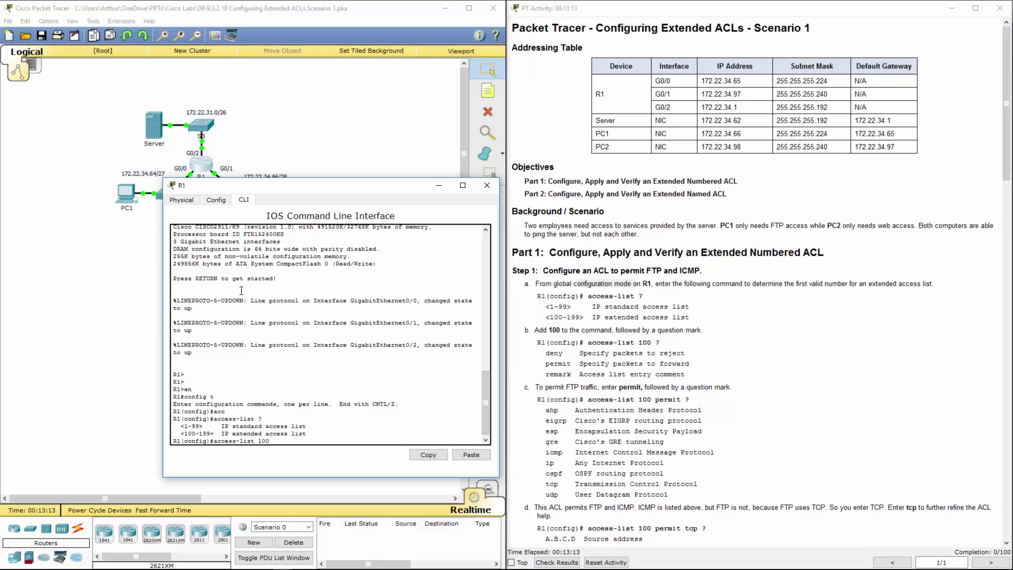
text(?)
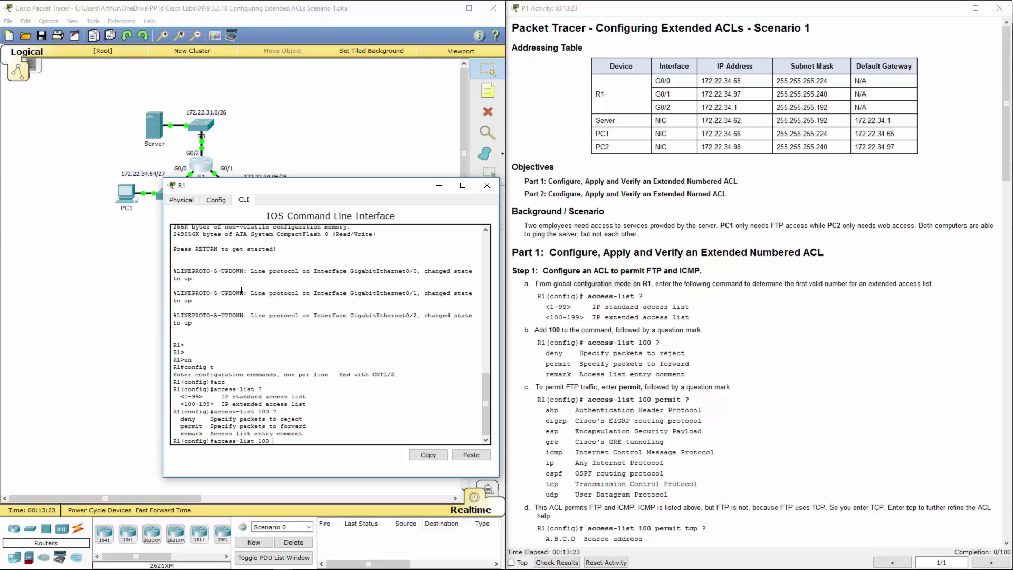
List the protocols available for 'access-list 100 permit ?'
text(per)
key(Tab)
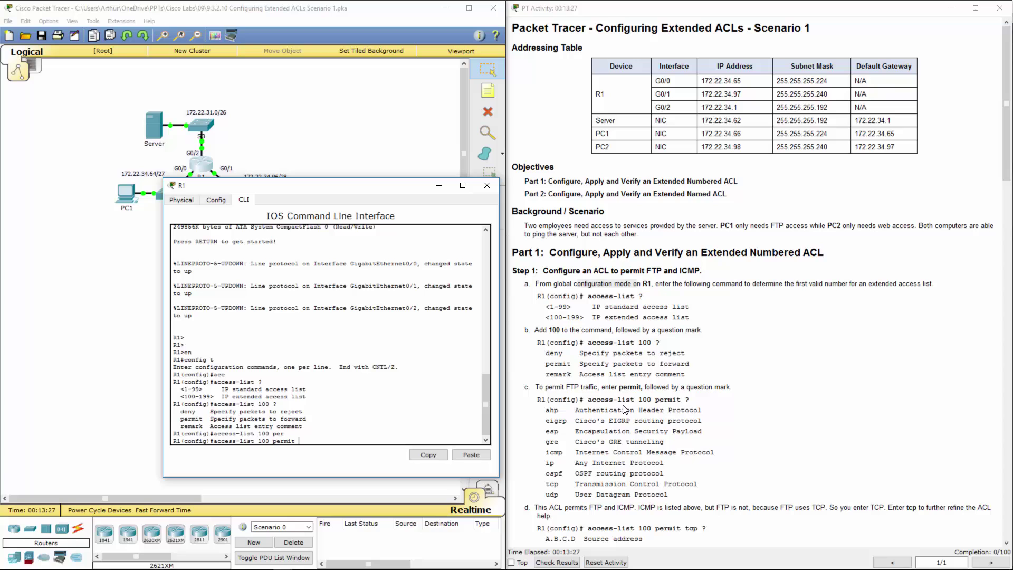
click(625, 407)
click(317, 440)
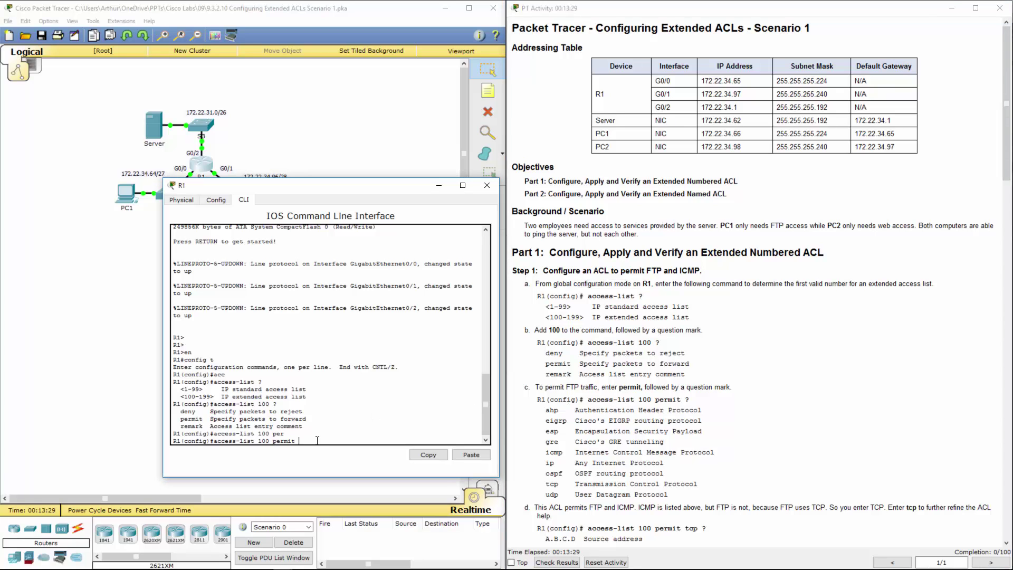
text(?)
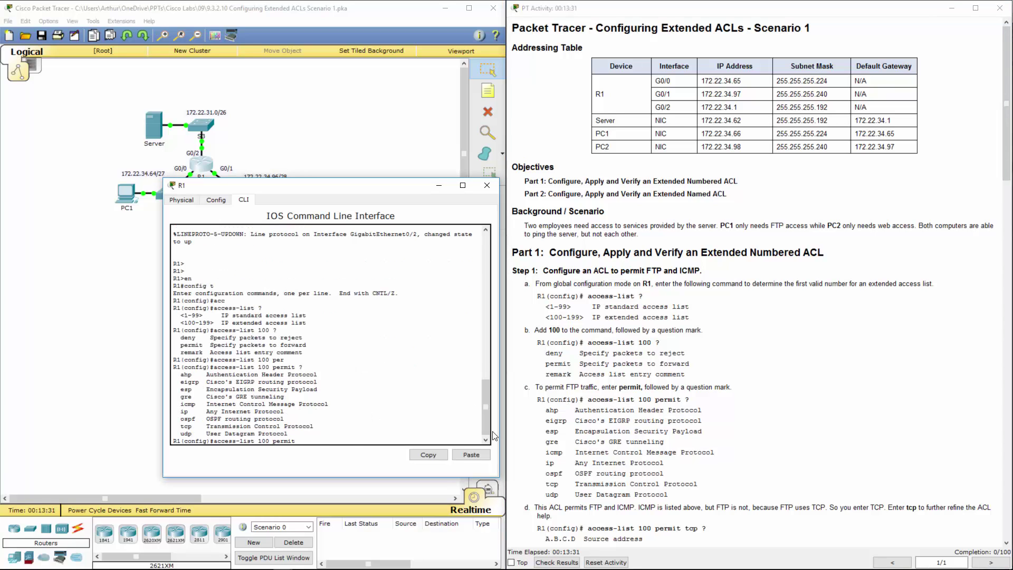
Scroll the PT Activity guide to steps c–h and highlight step c
click(633, 401)
scroll(633, 401, down, 3)
scroll(633, 402, down, 6)
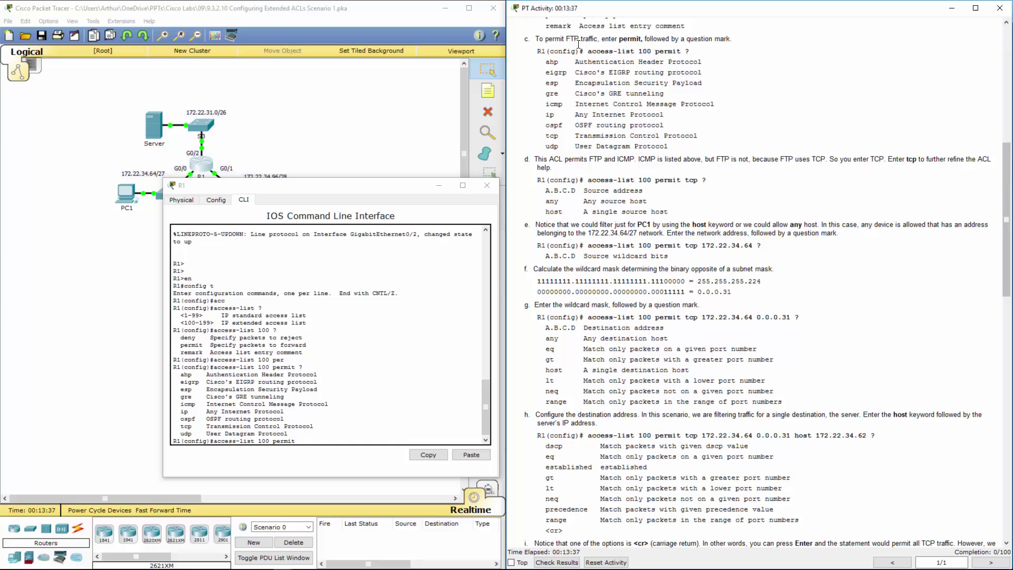
drag(579, 45, 697, 52)
drag(178, 374, 325, 433)
click(325, 433)
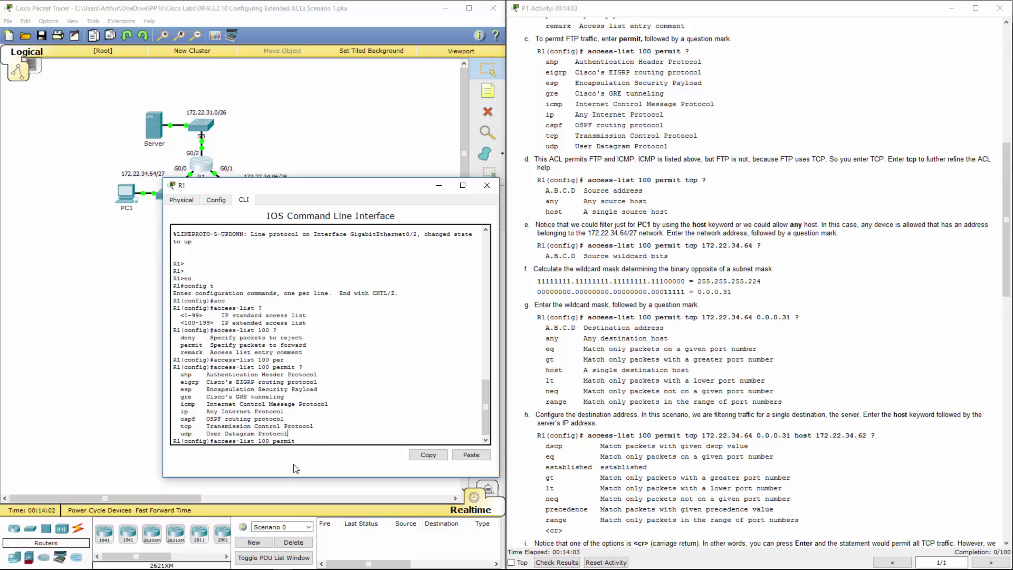
Point out the ip and tcp protocol options in the help output
click(316, 441)
double_click(183, 411)
double_click(189, 427)
click(312, 439)
Show 'permit tcp ?' help and highlight the A.B.C.D, any and host source options
text(cp ?)
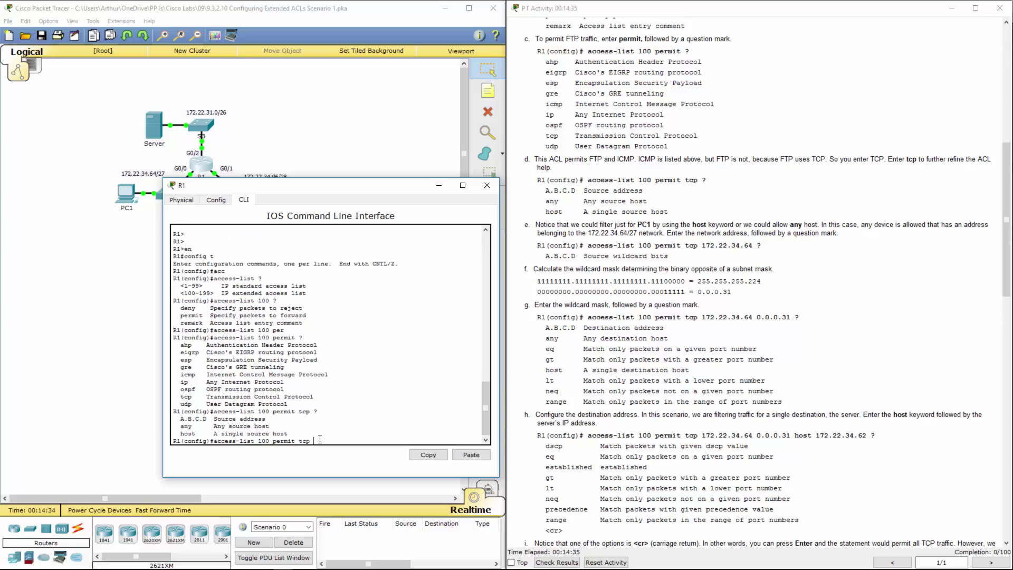
drag(179, 418, 295, 433)
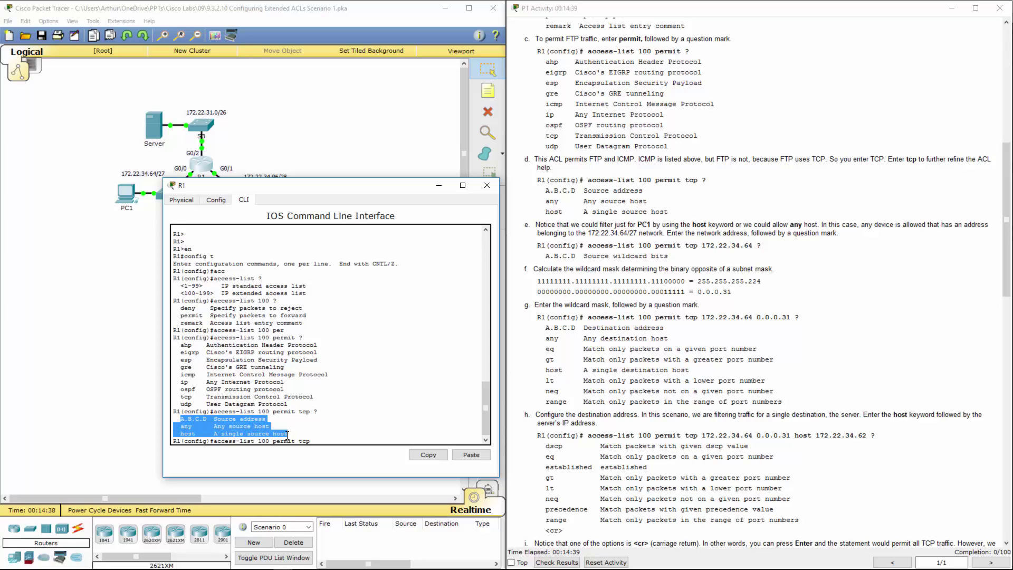
click(200, 422)
drag(177, 418, 272, 419)
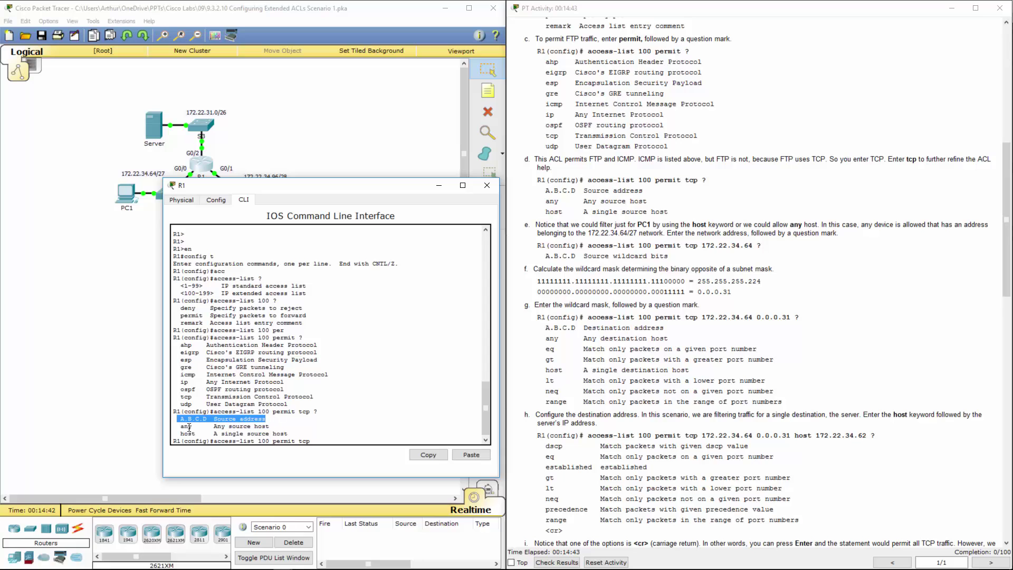
drag(180, 426, 273, 427)
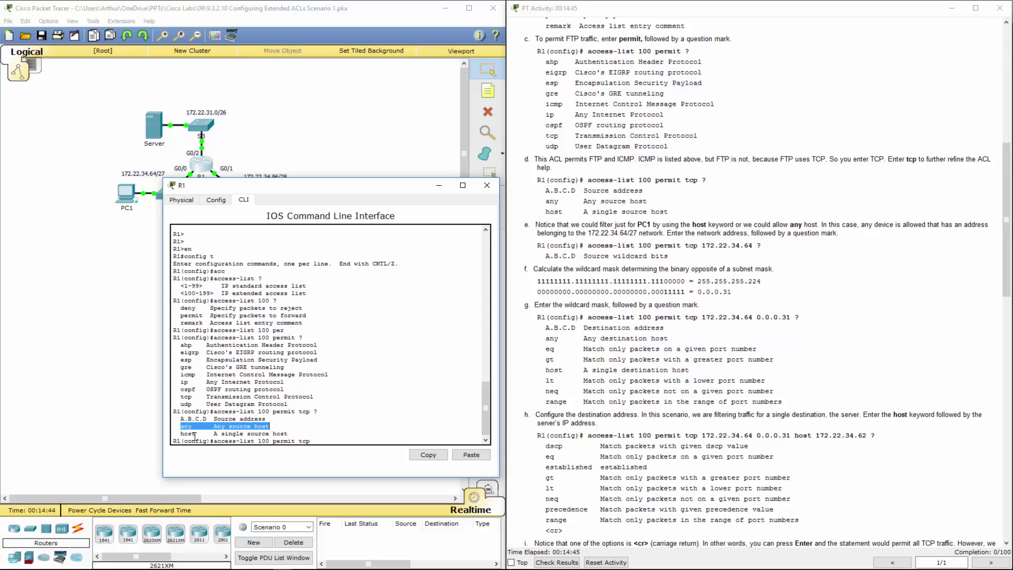
drag(181, 433, 286, 433)
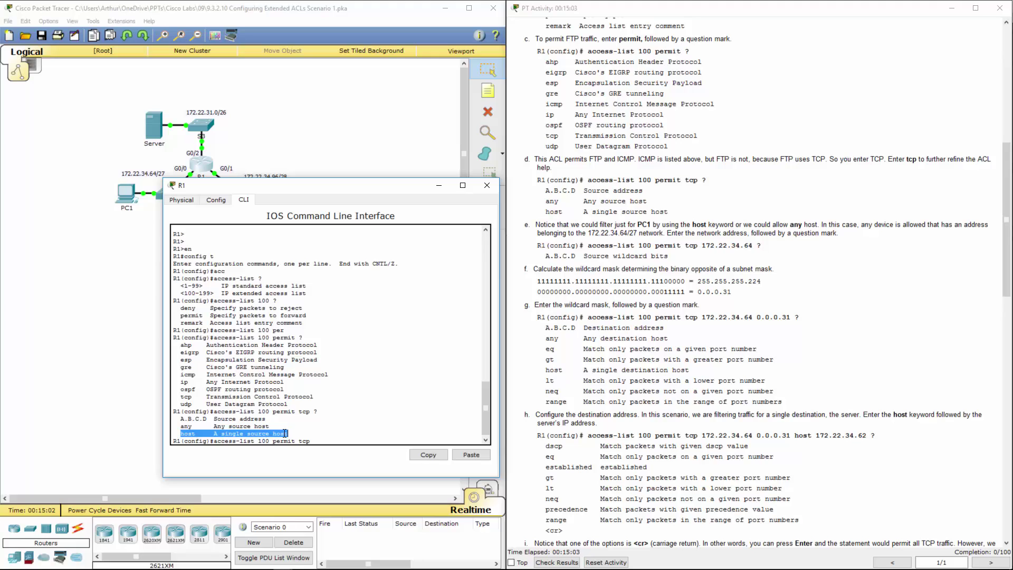
click(376, 442)
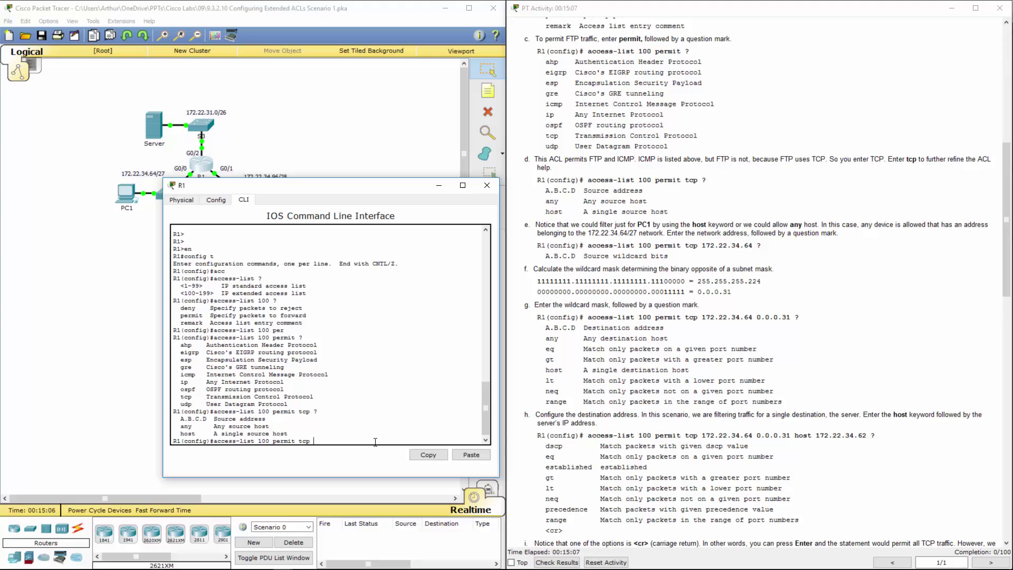
Add source 172.22.34.64 with wildcard 0.0.0.31, checking help after each, matching guide step g
text(172.22.34.64 ?)
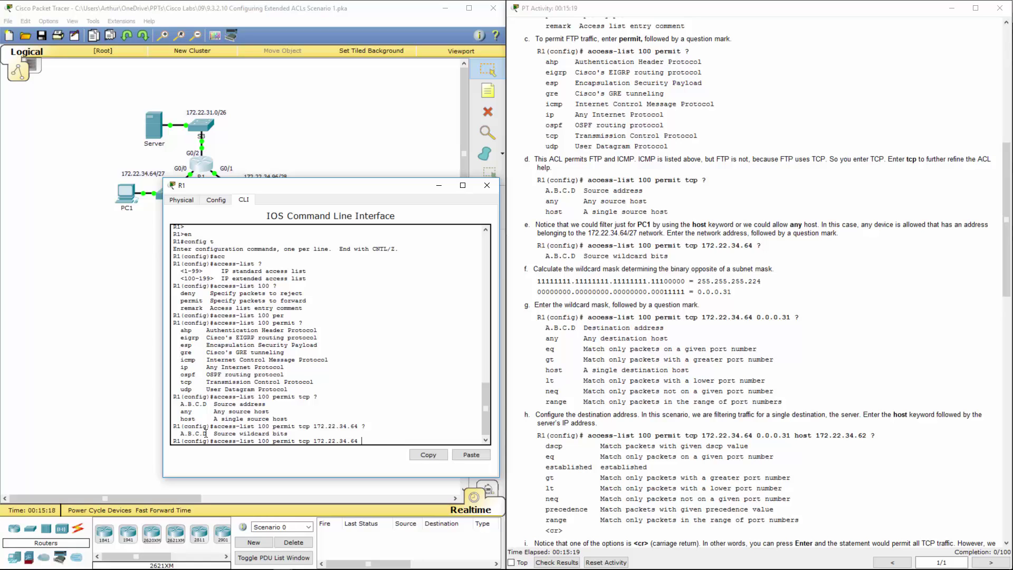
drag(206, 434, 289, 434)
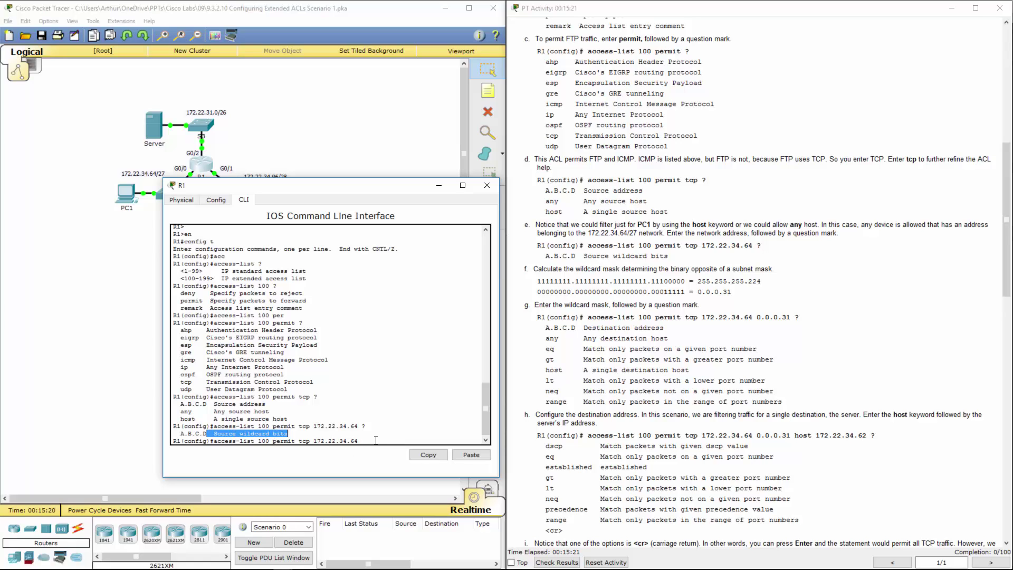
click(359, 434)
text(0.0.0)
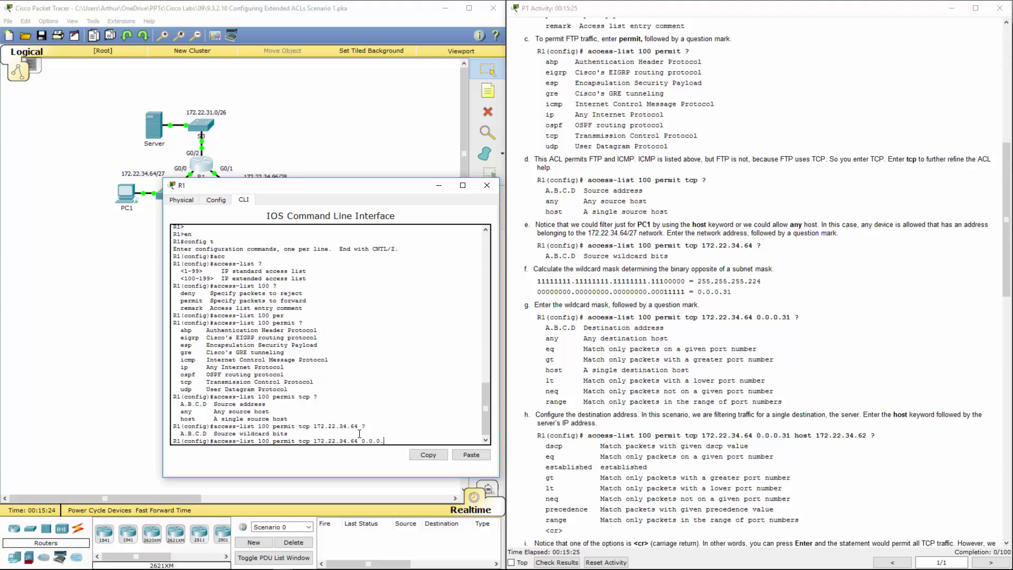
text(.31 ?)
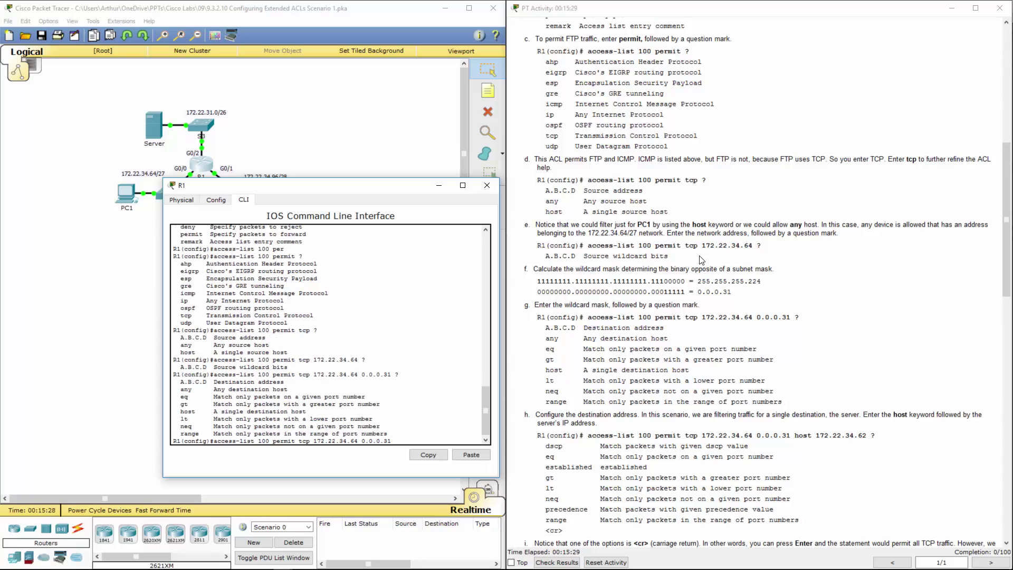
drag(547, 317, 826, 316)
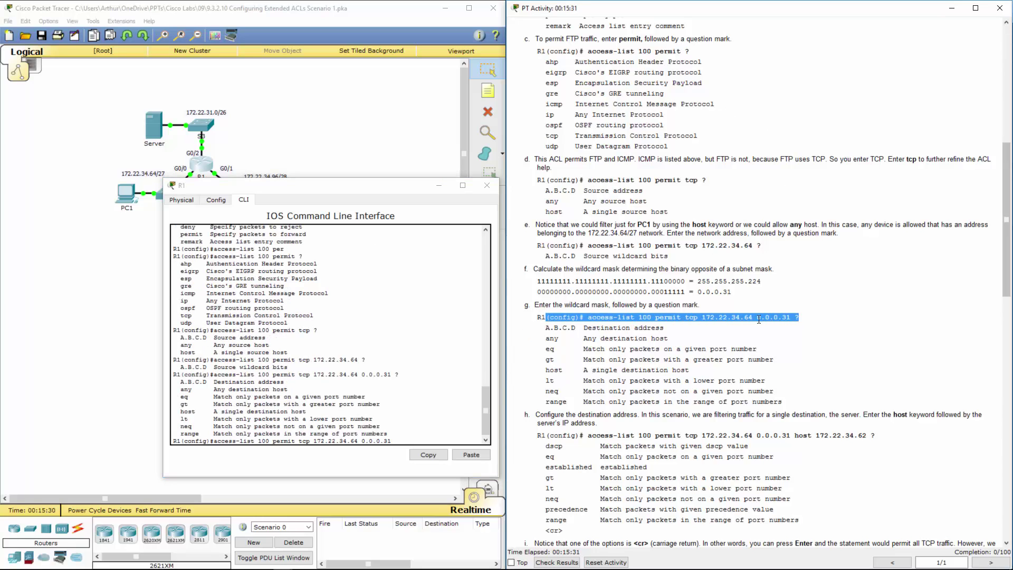
scroll(758, 318, down, 9)
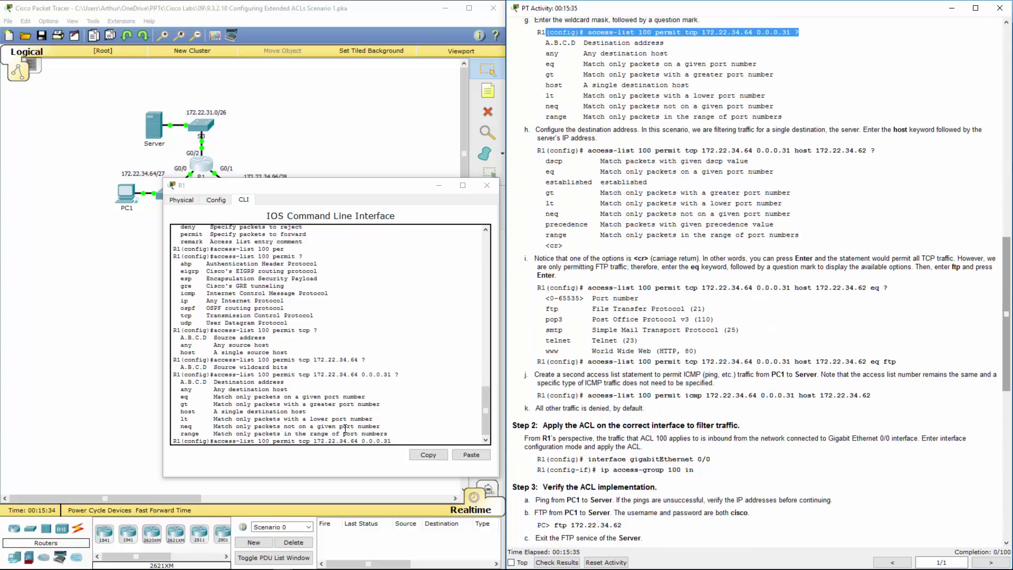
click(395, 375)
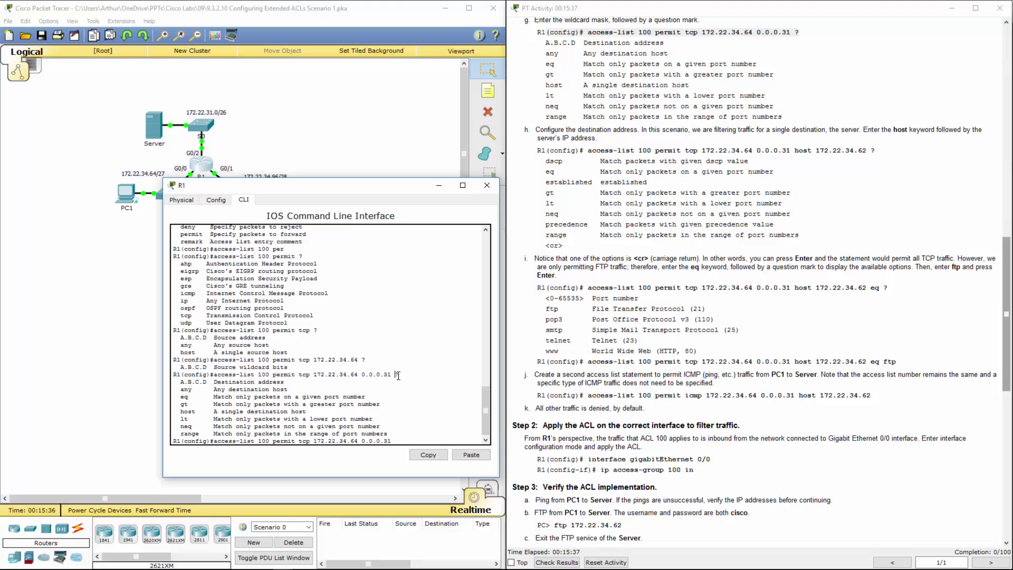
Append 'host 172.22.34.62 ?' and review the dscp, eq, range and other follow-on options
drag(395, 376, 400, 376)
drag(220, 375, 396, 373)
text(host 172.22.34.62 ?)
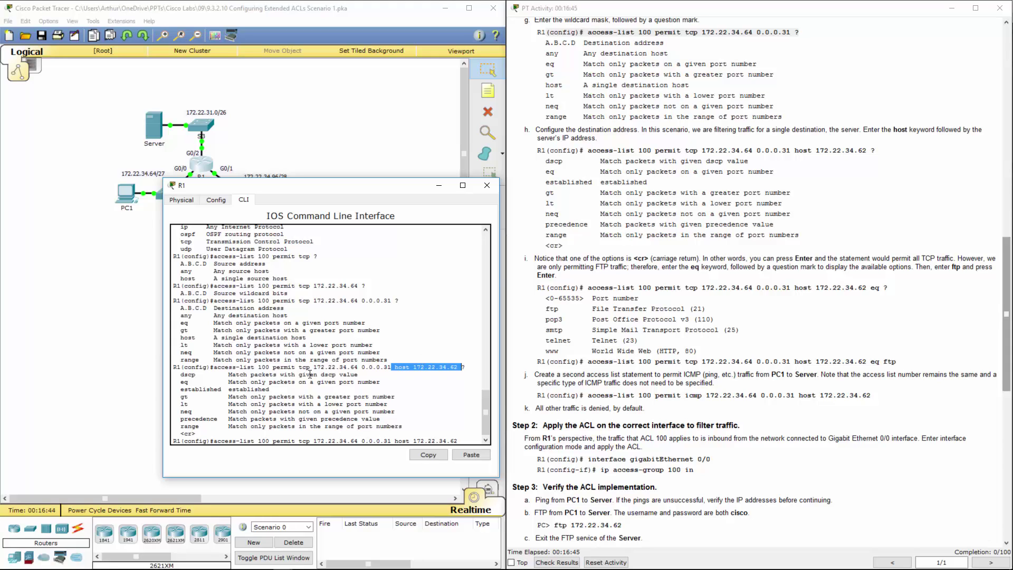
drag(229, 375, 401, 432)
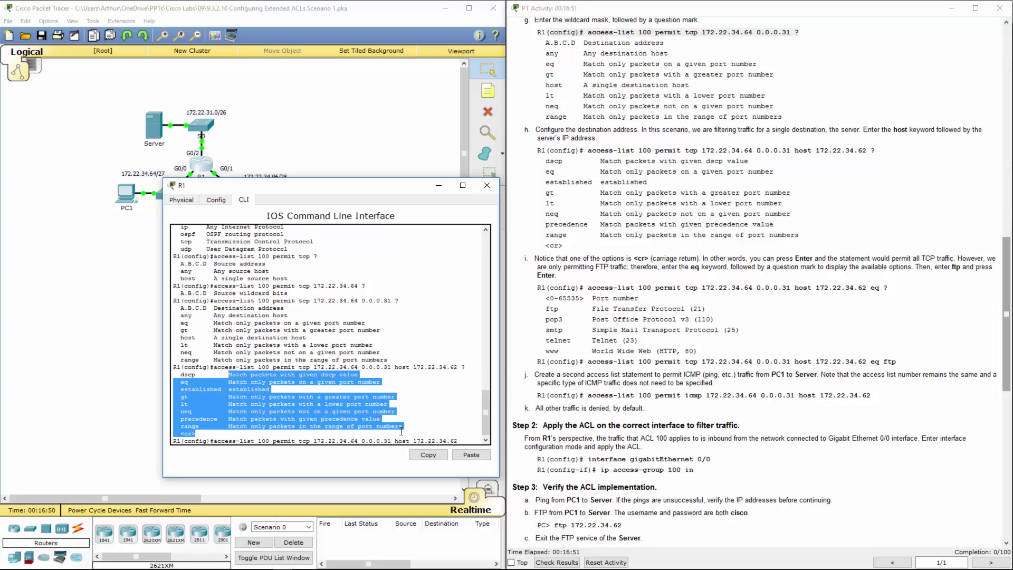
Pick the eq option and list the available port names with 'eq ?'
key(alt+F4)
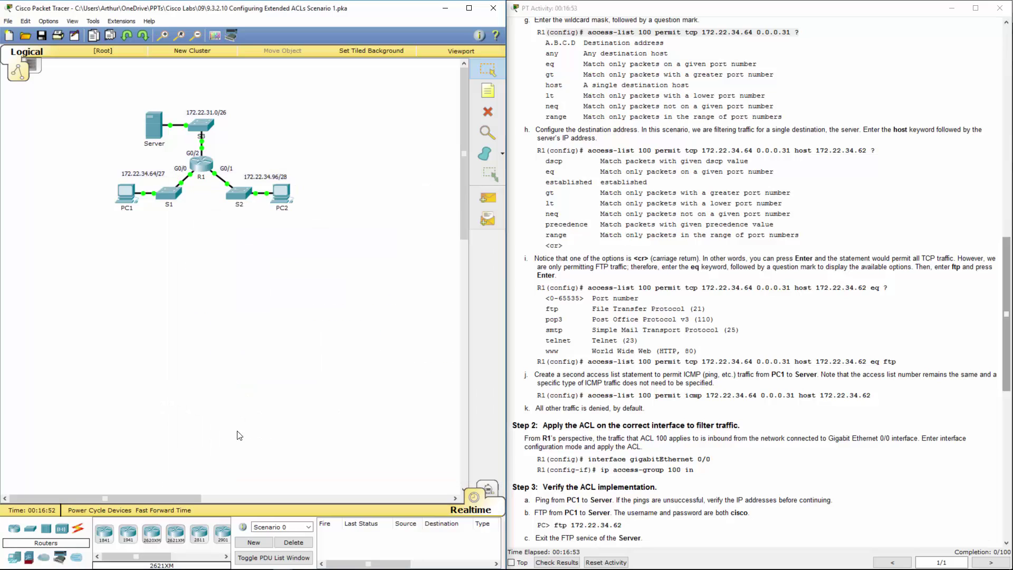
key(alt+Tab)
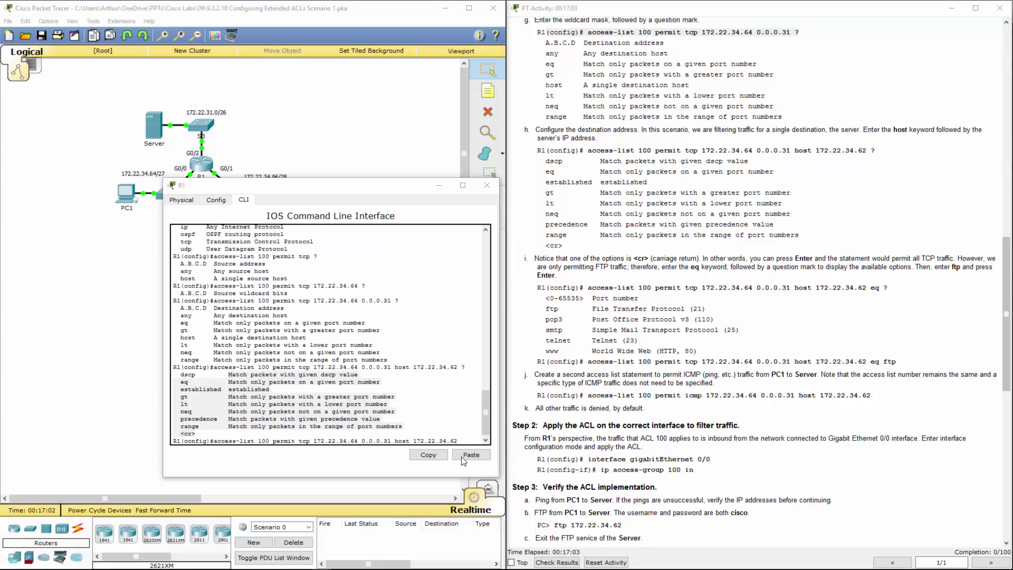
click(452, 438)
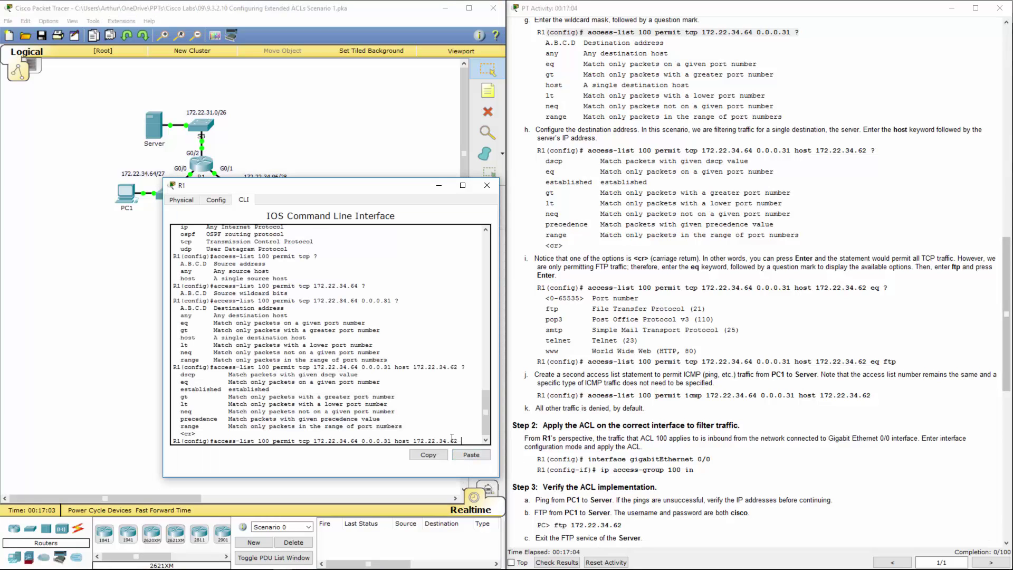
double_click(185, 381)
click(463, 439)
text(?)
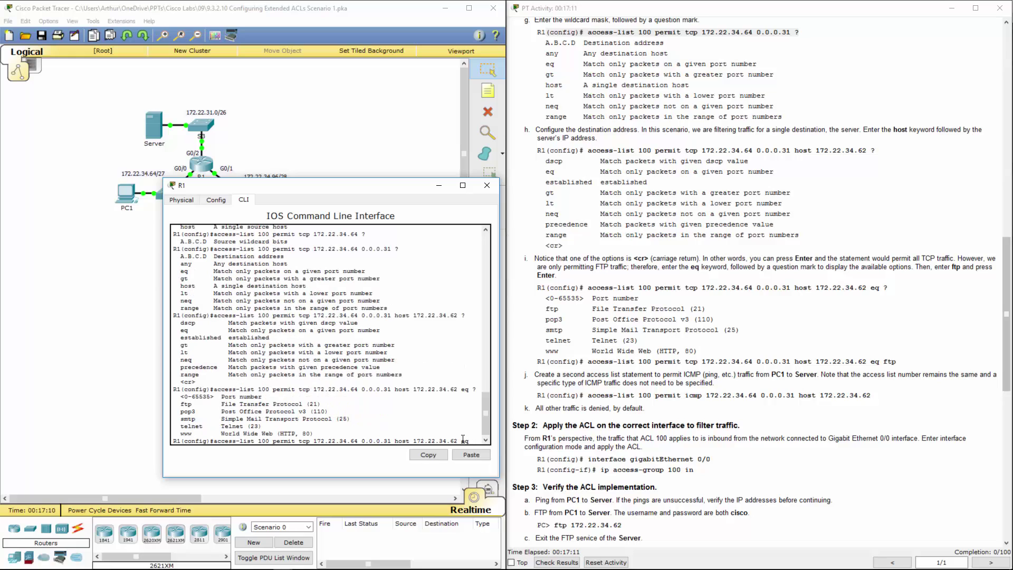
Point out the ftp, pop3, smtp, telnet, www and numeric port options
double_click(186, 404)
double_click(188, 412)
double_click(188, 418)
double_click(192, 426)
double_click(186, 433)
double_click(188, 397)
Finish the statement with eq ftp, noting FTP's port 21
click(472, 437)
text(ftp)
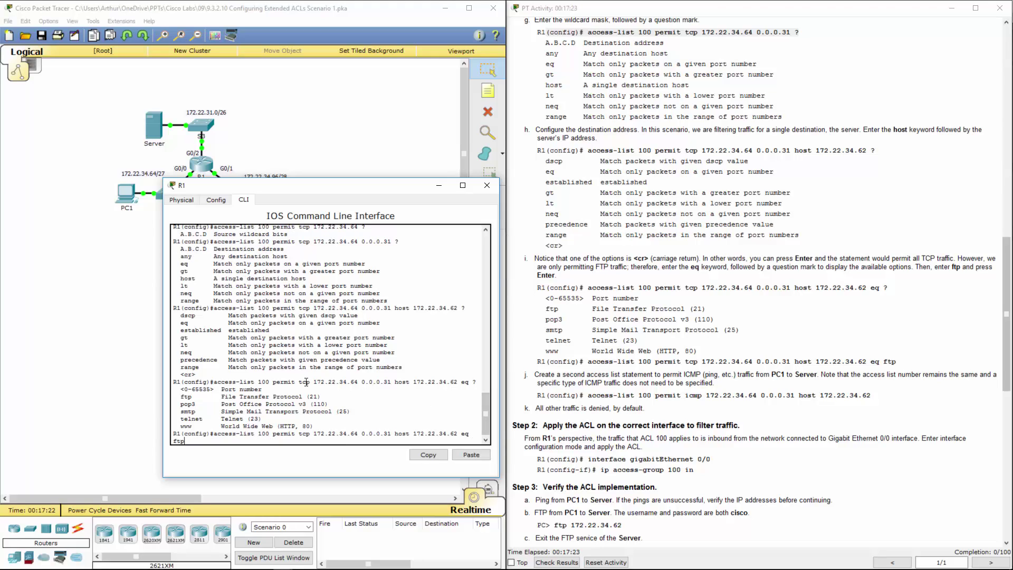
double_click(313, 397)
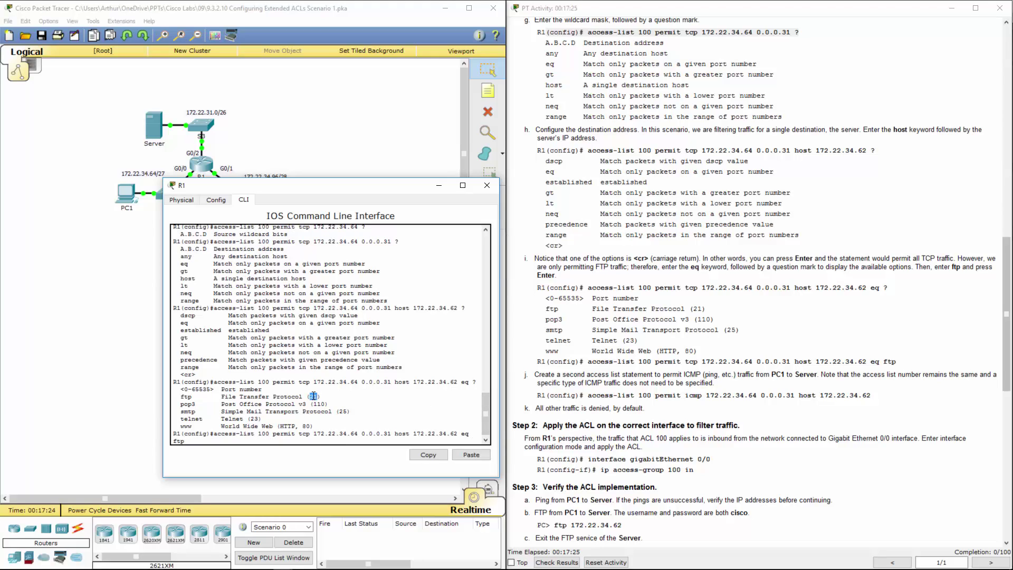
click(252, 440)
Submit the ACL 100 FTP permit statement and find the ICMP step in the guide
key(Return)
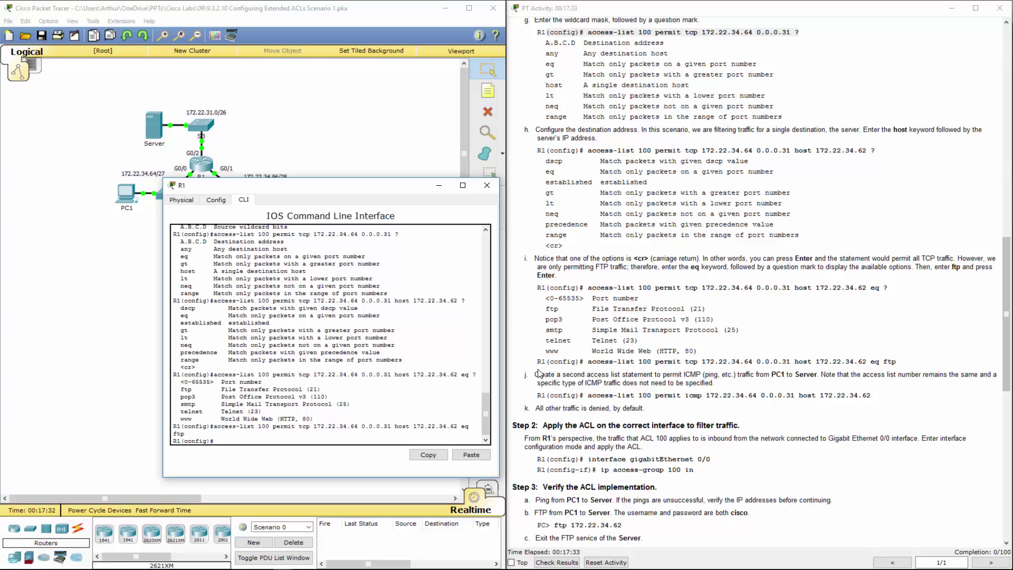
drag(534, 374, 700, 371)
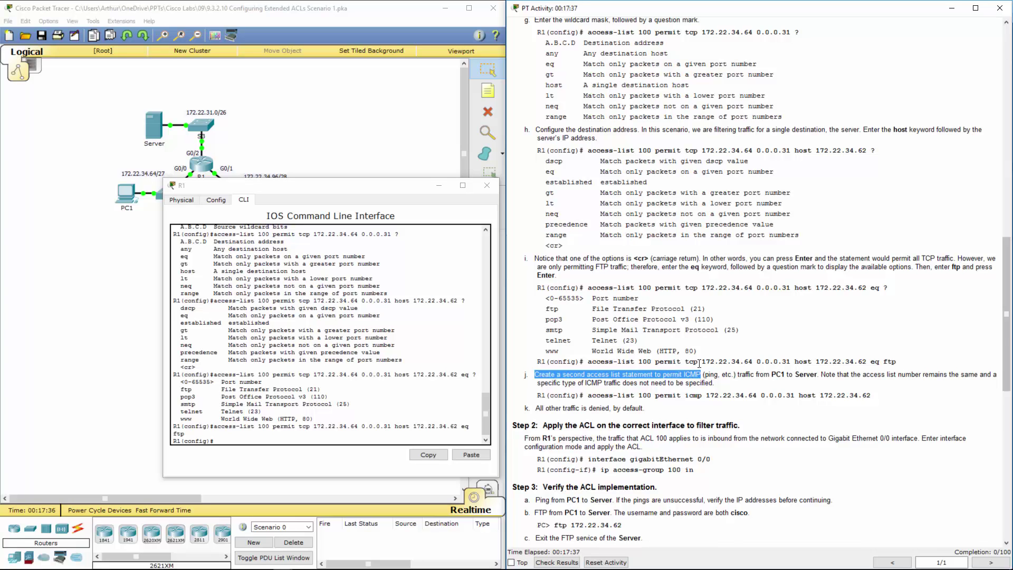
scroll(702, 361, down, 5)
scroll(709, 353, down, 1)
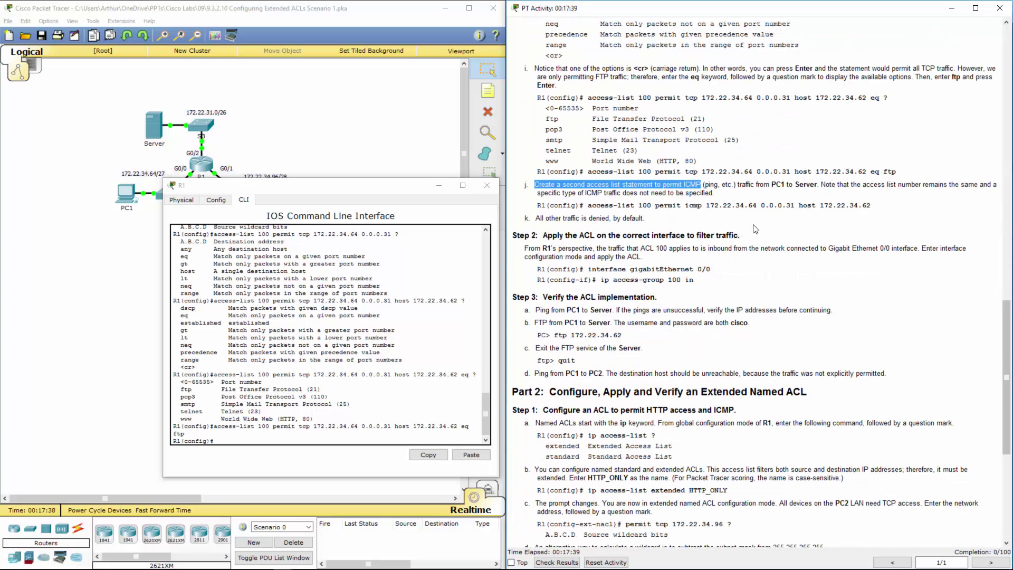
scroll(756, 229, down, 3)
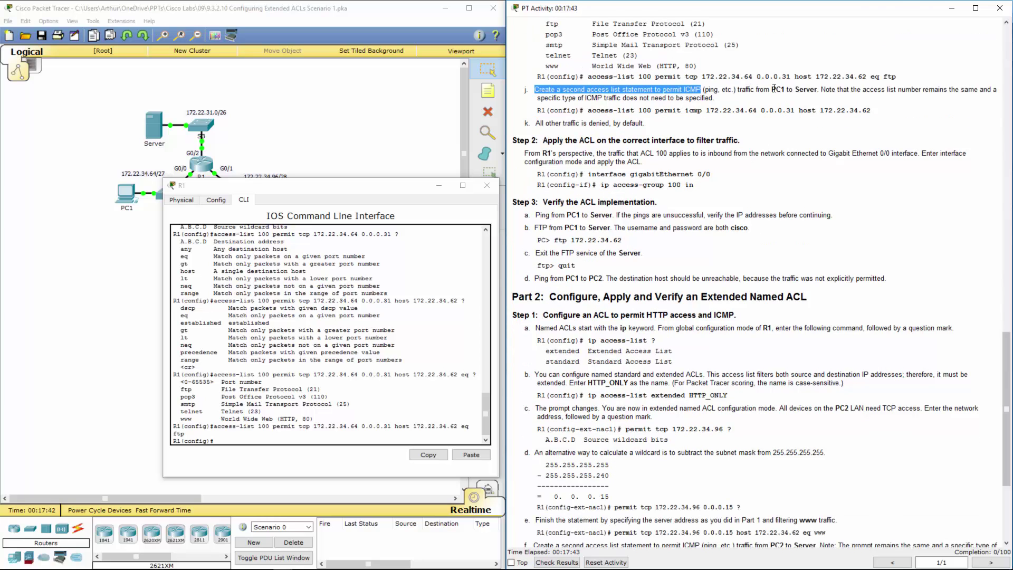
List protocols for 'access-list 100 permit ?' and point out icmp
click(230, 439)
text(a)
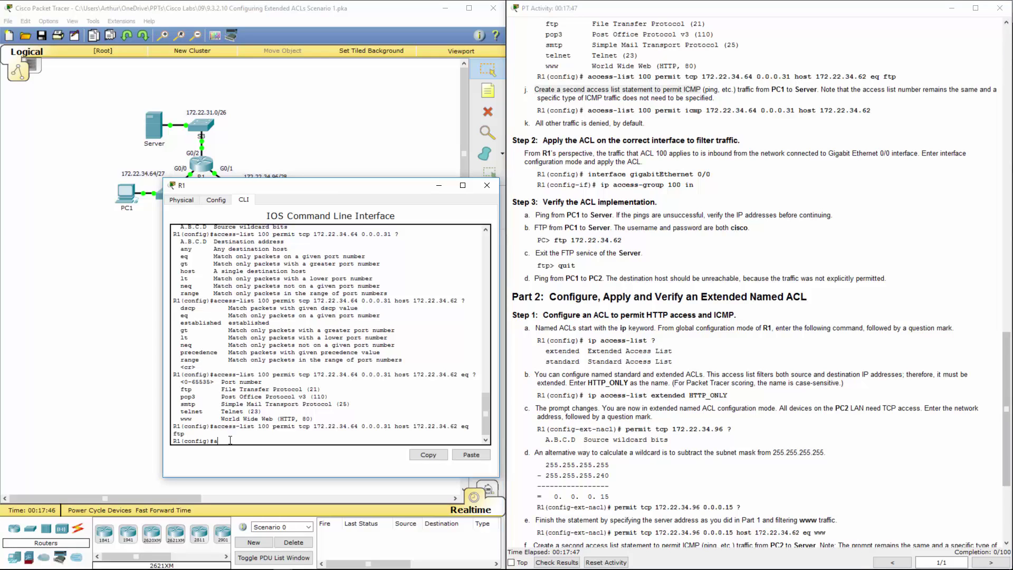
text(cc)
key(Tab)
text(1)
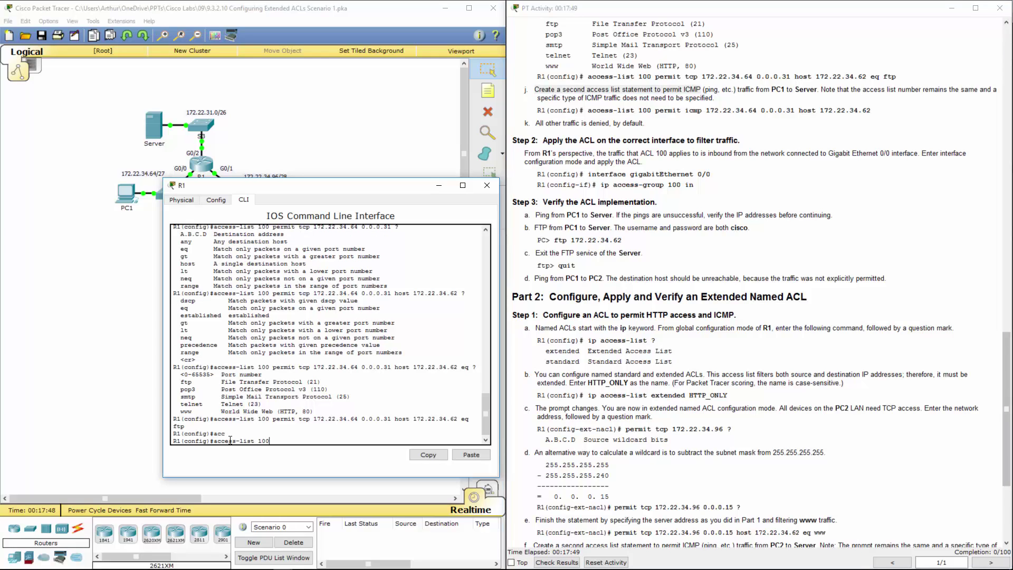
text(00 per)
key(Tab)
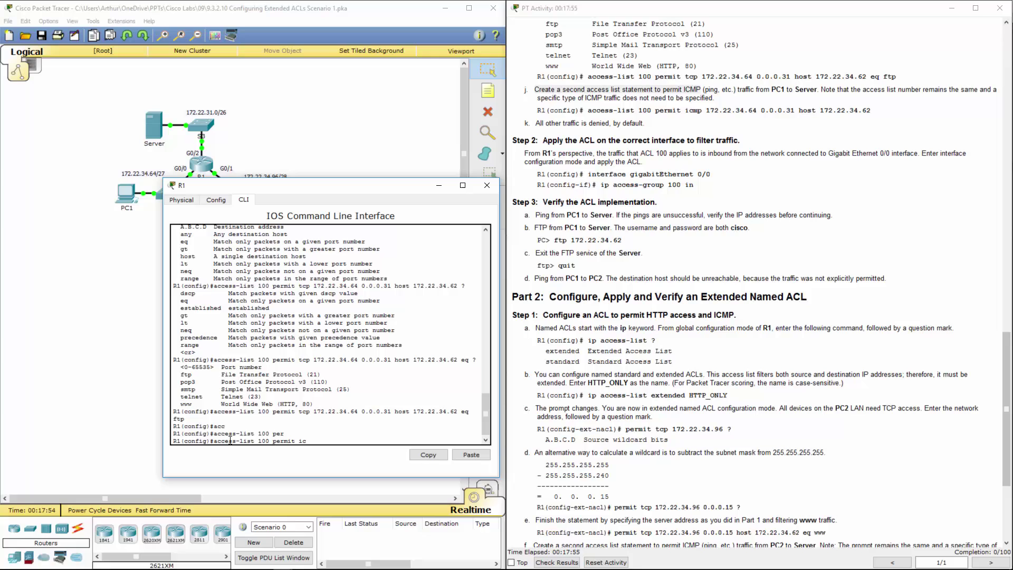
text(?)
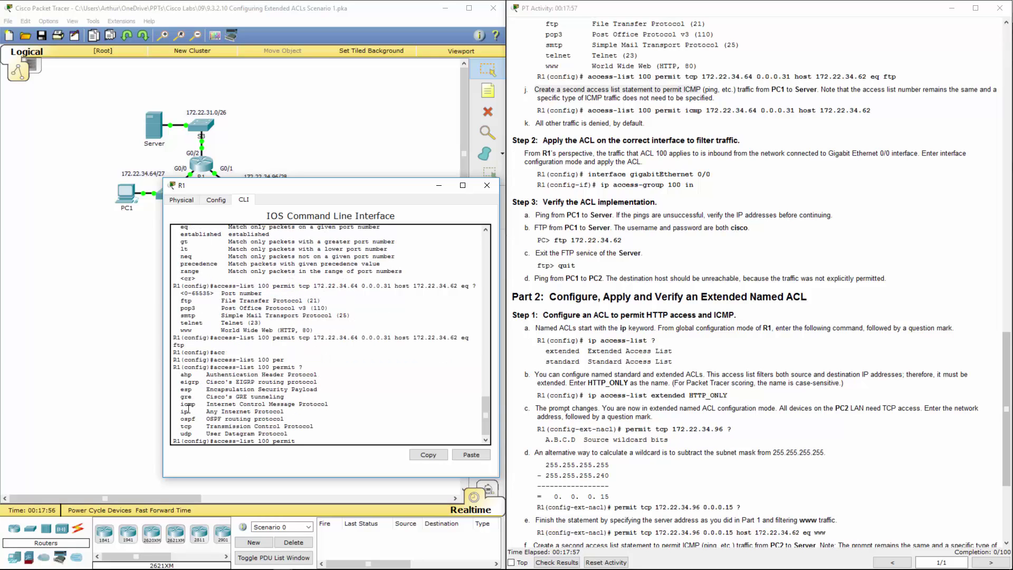
double_click(185, 404)
click(316, 442)
Enter access-list 100 permit icmp 172.22.34.64 0.0.0.31 host 172.22.34.62
text(icmp)
text( 172)
text(.22.)
text(34.64)
text( 0.0.0)
text(.31)
text( host)
text( 1720)
text(22)
text(.34.62)
key(Return)
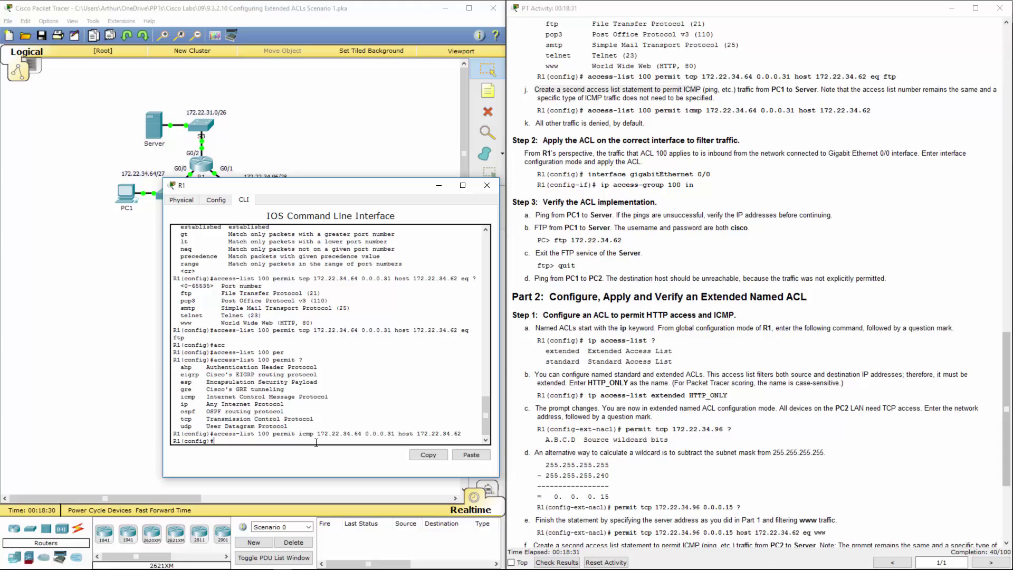
drag(320, 433, 463, 434)
click(310, 436)
drag(544, 172, 714, 186)
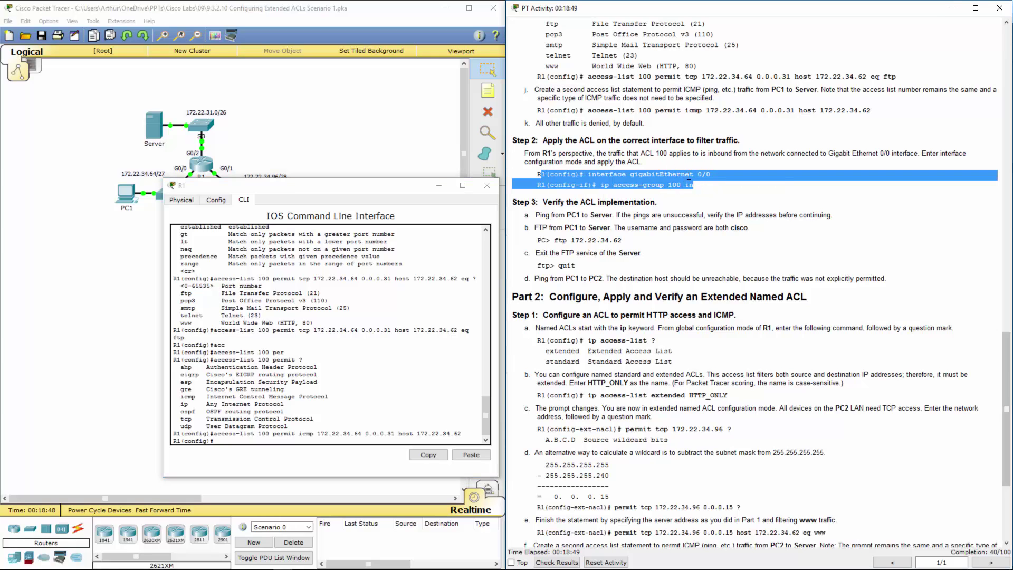
Under interface g0/0, enter 'ip access-group 100 in' to apply ACL 100 inbound
click(313, 402)
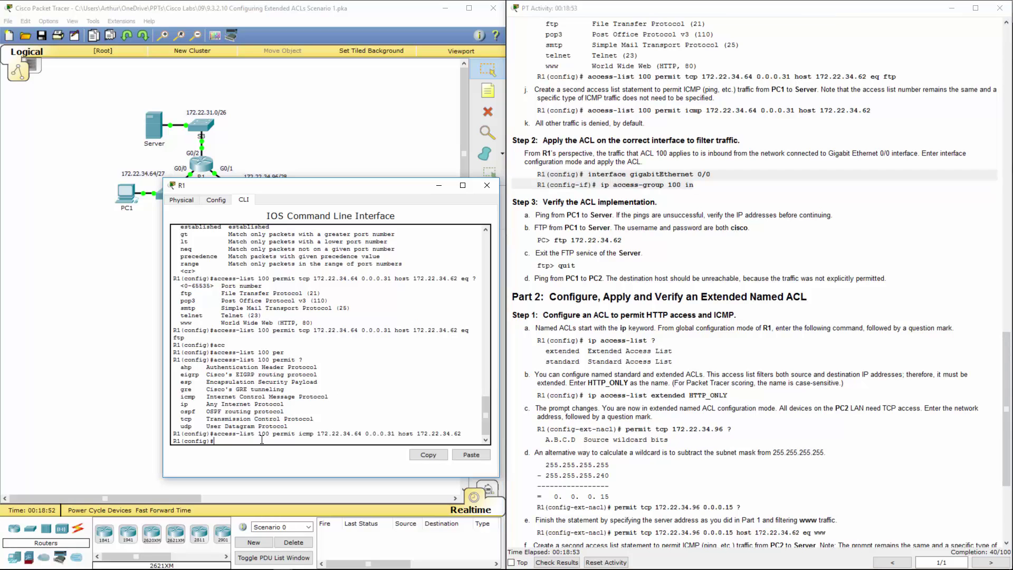
text(int g0/0/)
key(BackSpace)
key(Return)
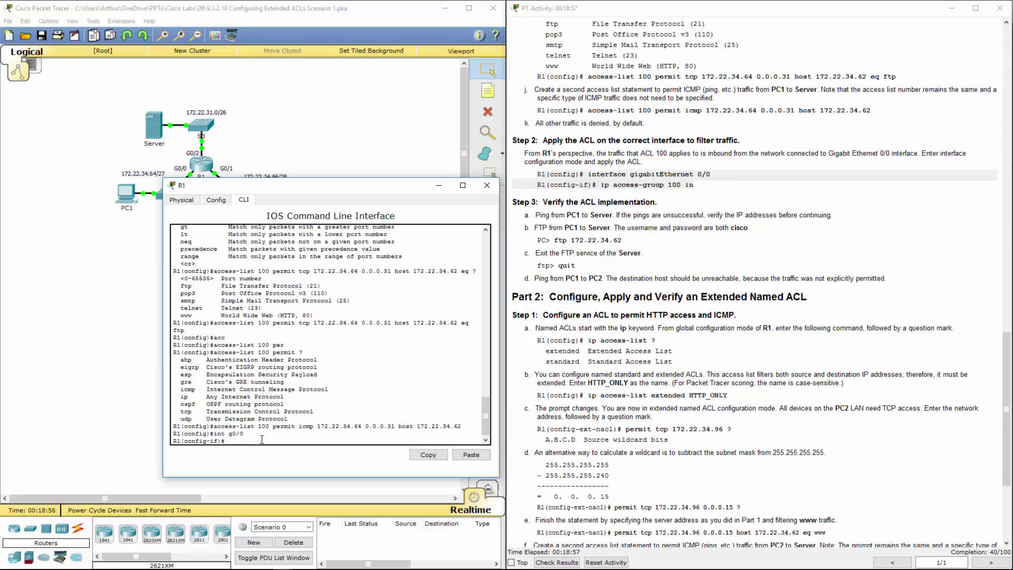
text(a)
key(BackSpace)
text(ip acc)
key(Tab)
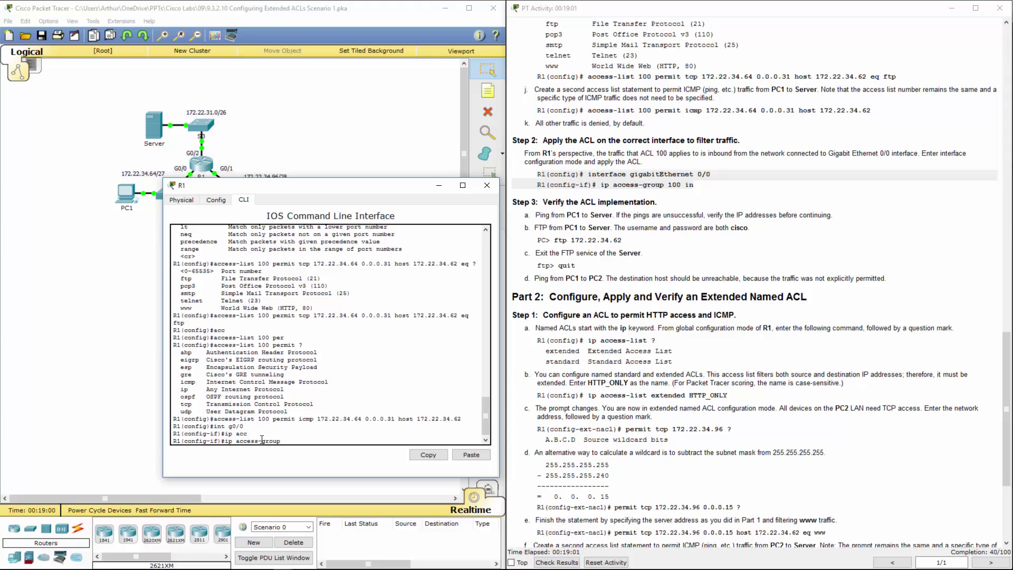
text(100 in)
key(Return)
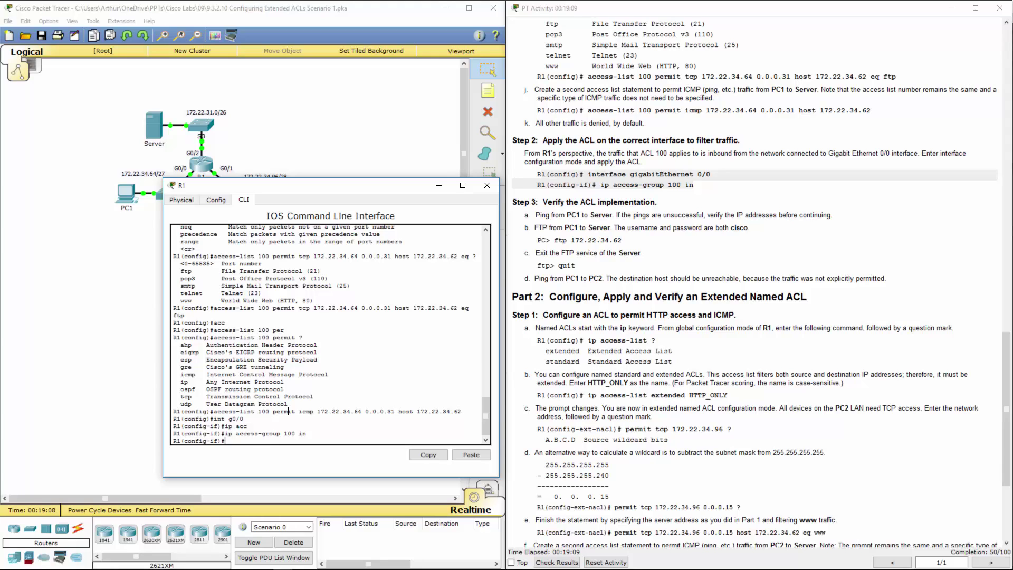
drag(525, 141, 758, 185)
Close R1 and ping 172.22.34.62 from PC1's Command Prompt, getting 3 of 4 replies
scroll(757, 183, down, 3)
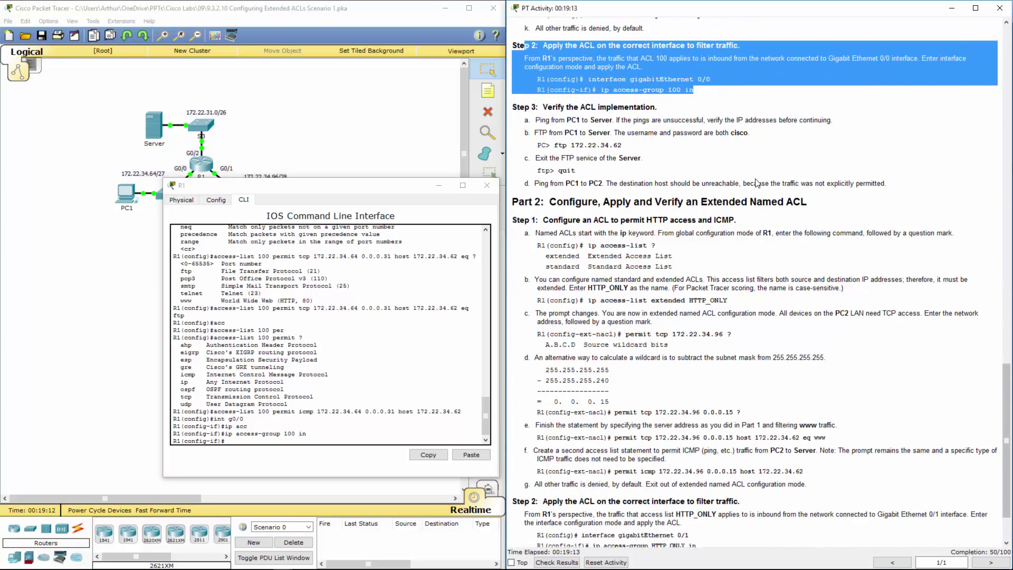
scroll(757, 184, down, 2)
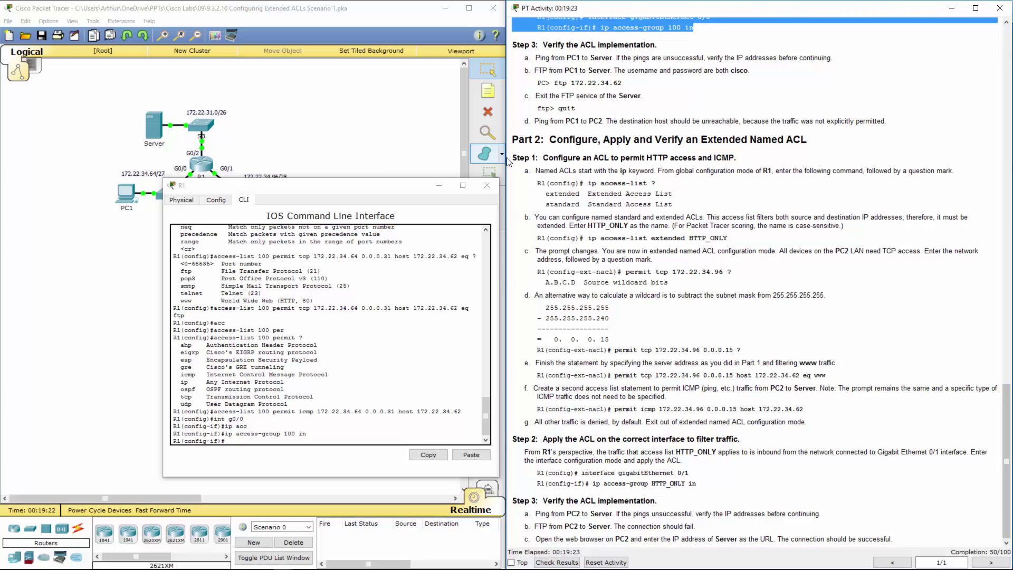
click(485, 184)
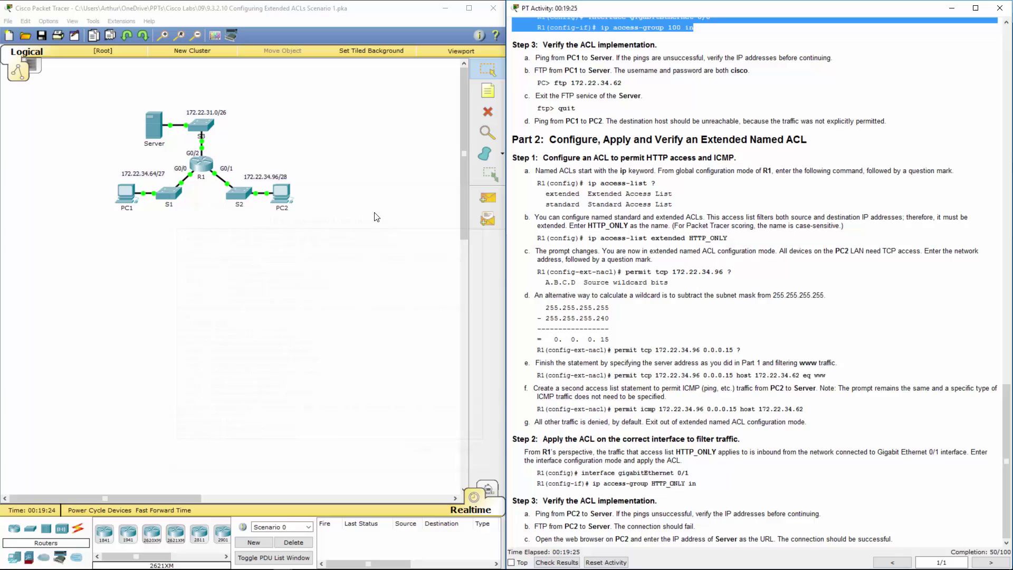
click(131, 193)
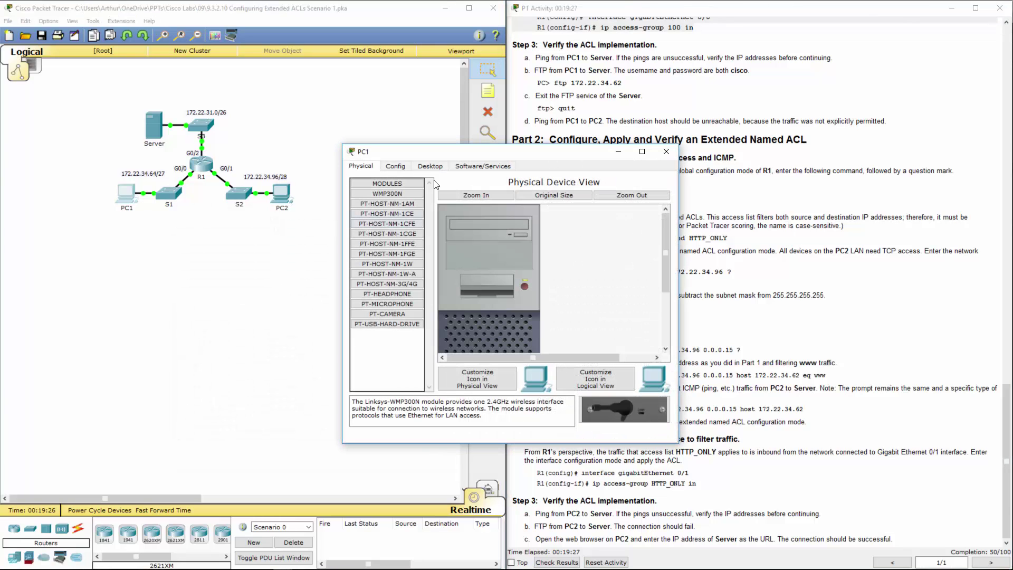
click(431, 165)
drag(492, 154, 308, 207)
click(367, 243)
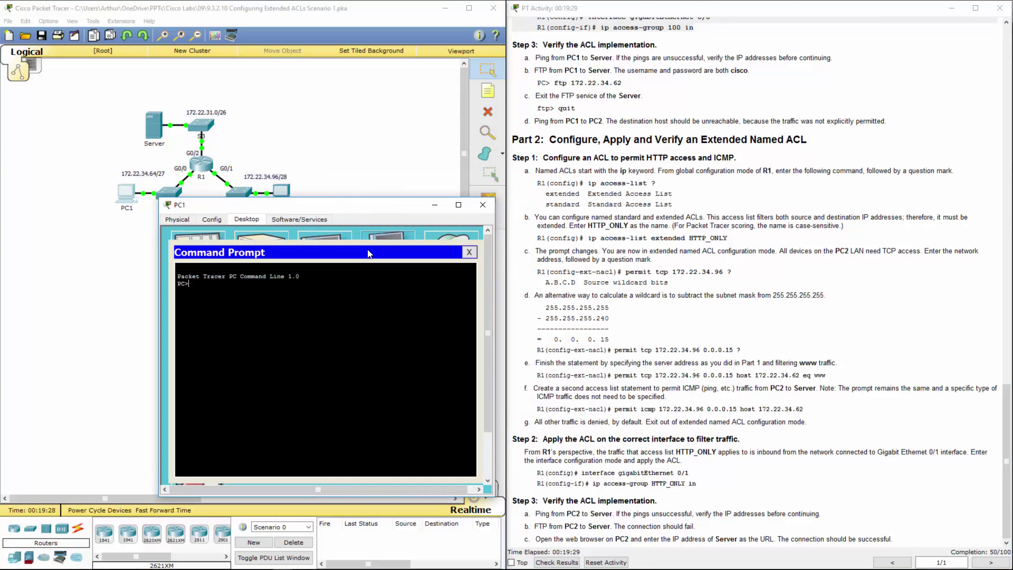
text(ping 172.22.34.62)
key(Return)
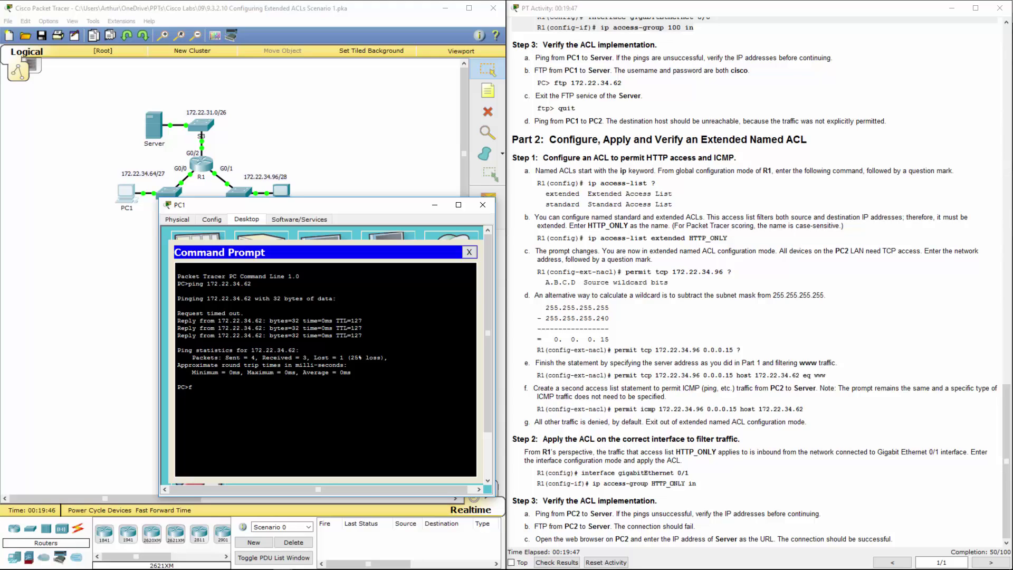
FTP to 172.22.34.62 from PC1, log in with the lab credentials, then leave the session
text(tp)
key(Up)
key(BackSpace)
key(BackSpace)
key(BackSpace)
key(BackSpace)
key(BackSpace)
text(ftp)
key(Return)
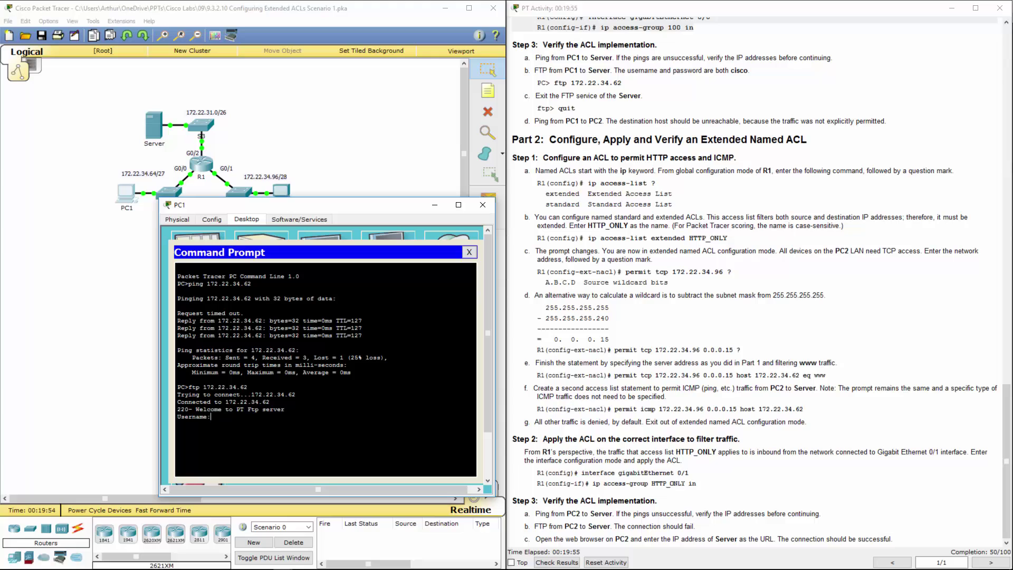
text(cisco)
key(Return)
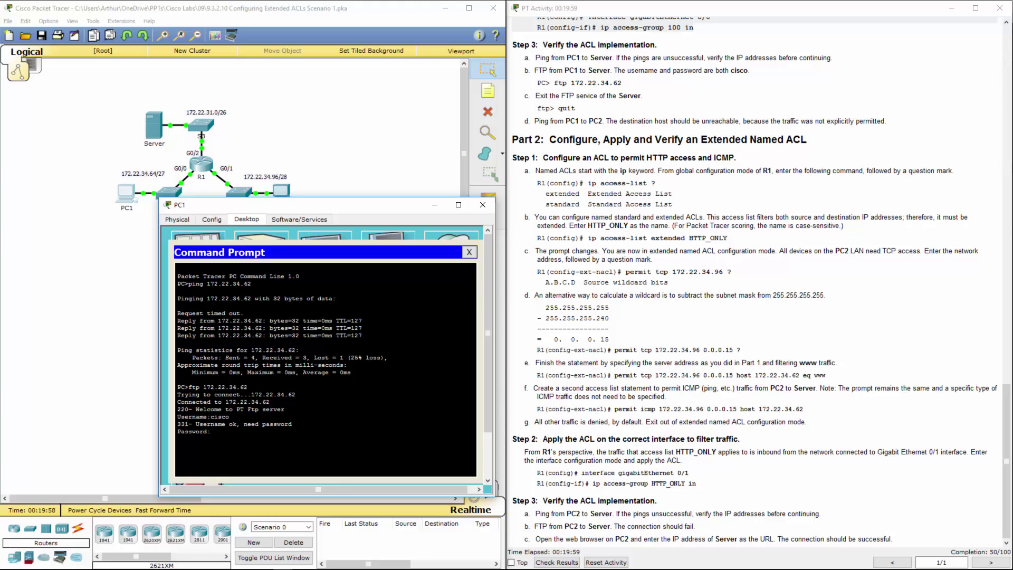
key(Return)
text(exit)
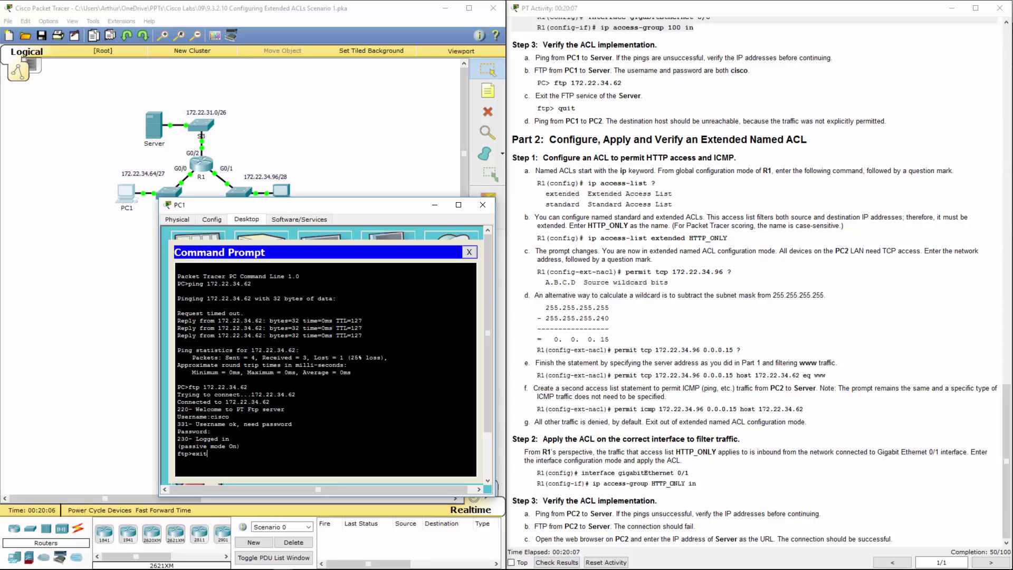
key(Return)
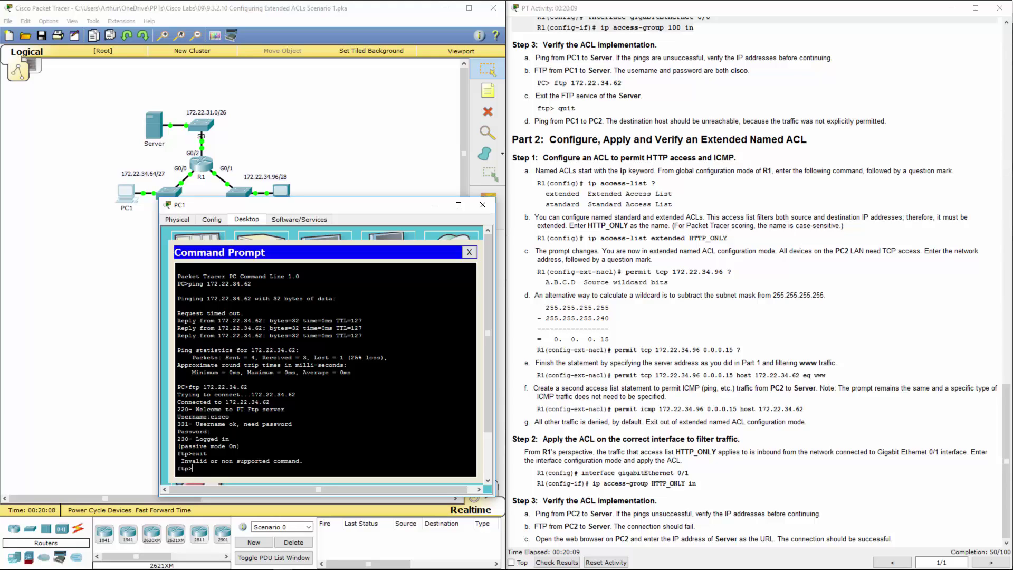
key(ctrl+c)
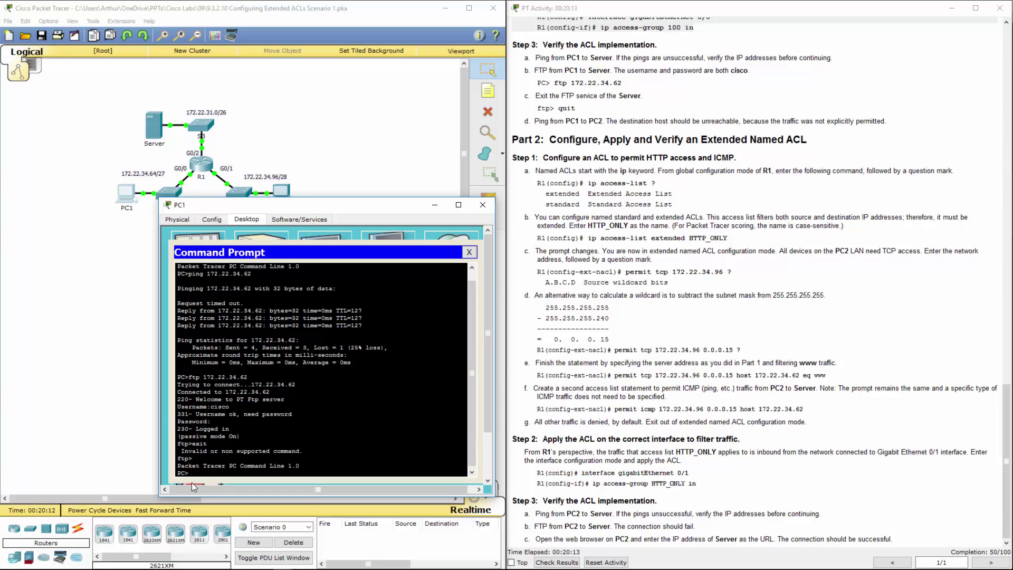
drag(191, 474, 185, 460)
click(195, 466)
Close PC1's window and open R1's CLI beside the Part 2 instructions
click(482, 205)
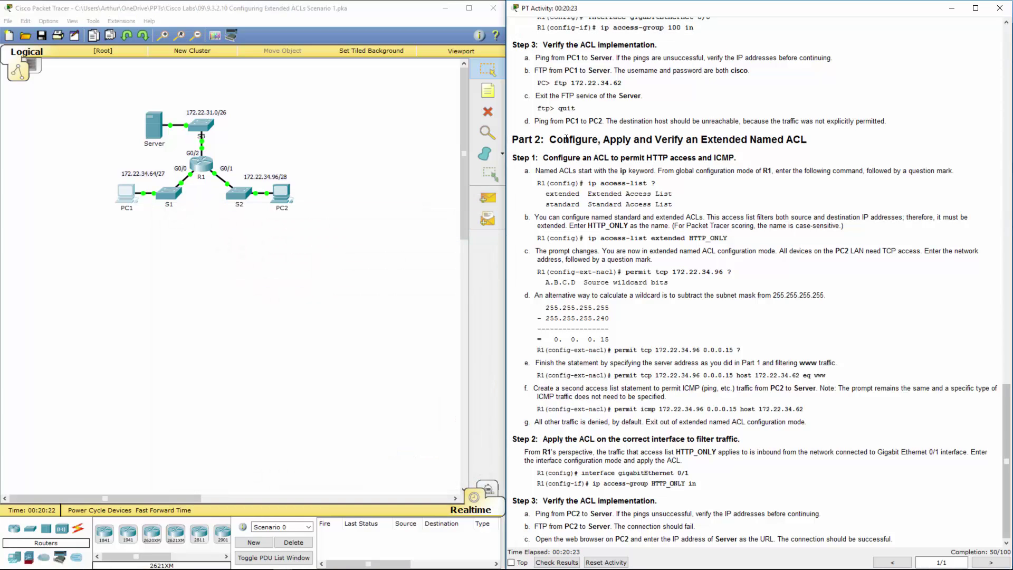
drag(564, 140, 780, 139)
click(613, 140)
click(780, 140)
click(201, 165)
drag(532, 156, 302, 185)
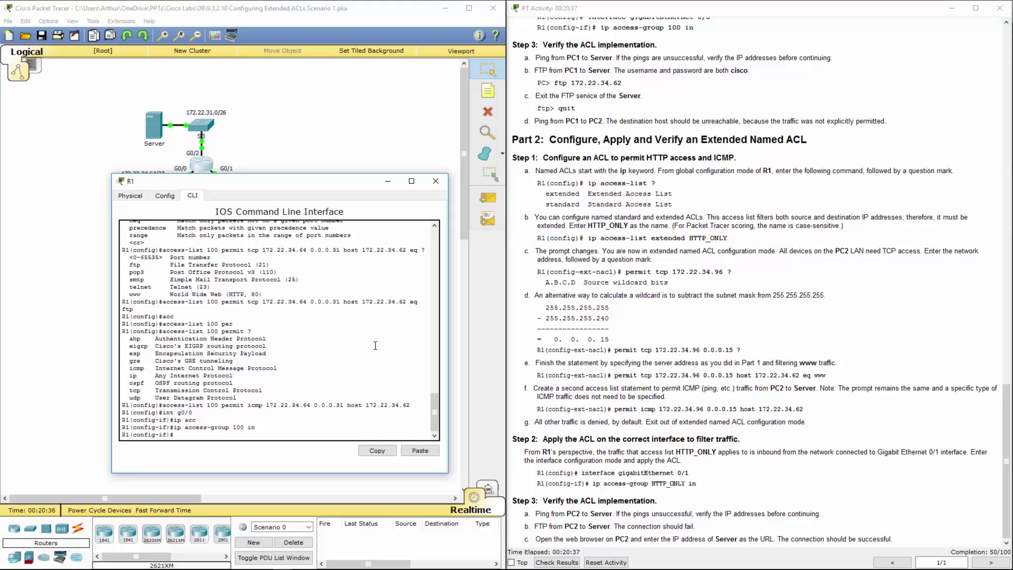
Exit interface mode and list named ACL types with 'ip access-list ?'
text(exit)
key(Return)
key(Return)
key(Return)
key(Return)
key(Return)
key(Return)
key(Return)
key(Return)
key(Return)
key(Return)
key(Return)
key(Return)
key(Return)
key(Return)
key(Return)
key(Return)
key(Return)
key(Return)
key(Return)
key(Return)
key(Return)
key(Return)
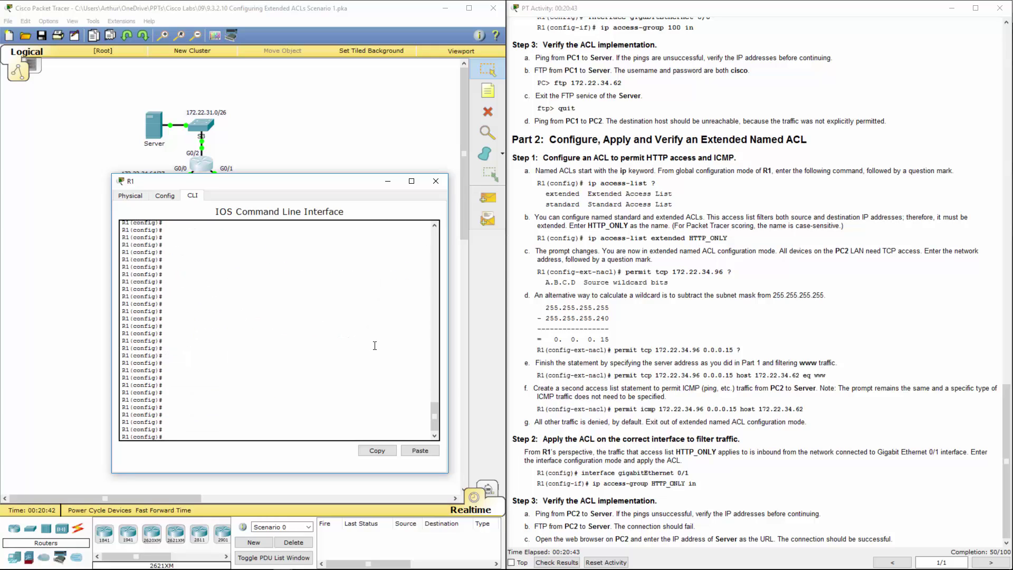
text(ip acc)
key(Tab)
text(?)
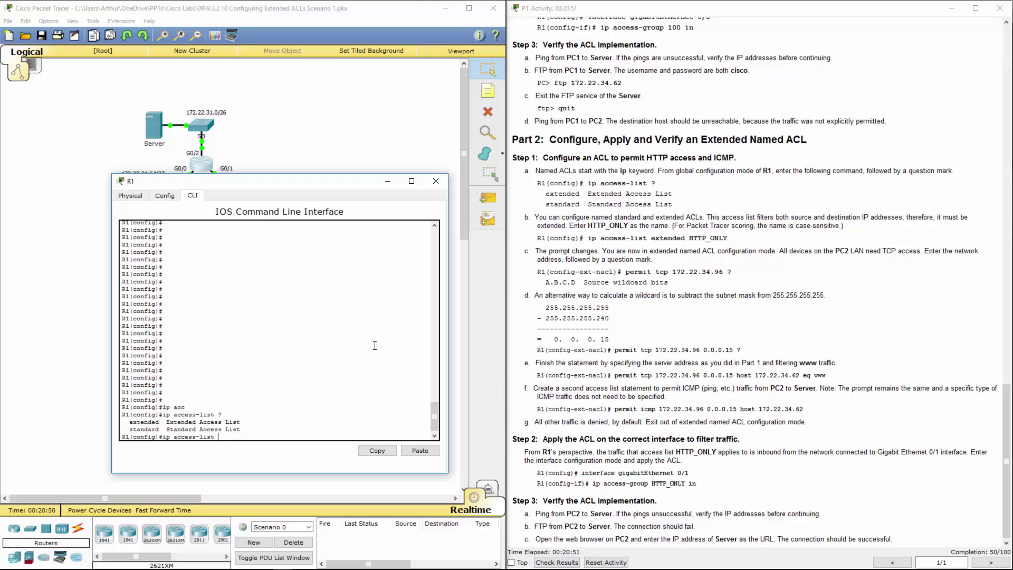
text(?)
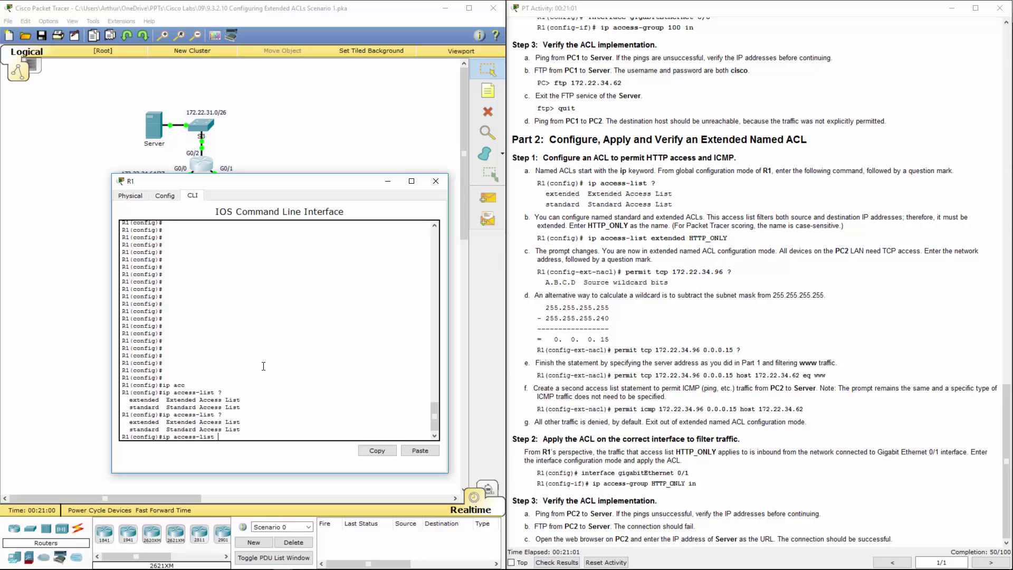
Review R1's earlier access-list help output and the standard ACL number range
scroll(264, 366, up, 10)
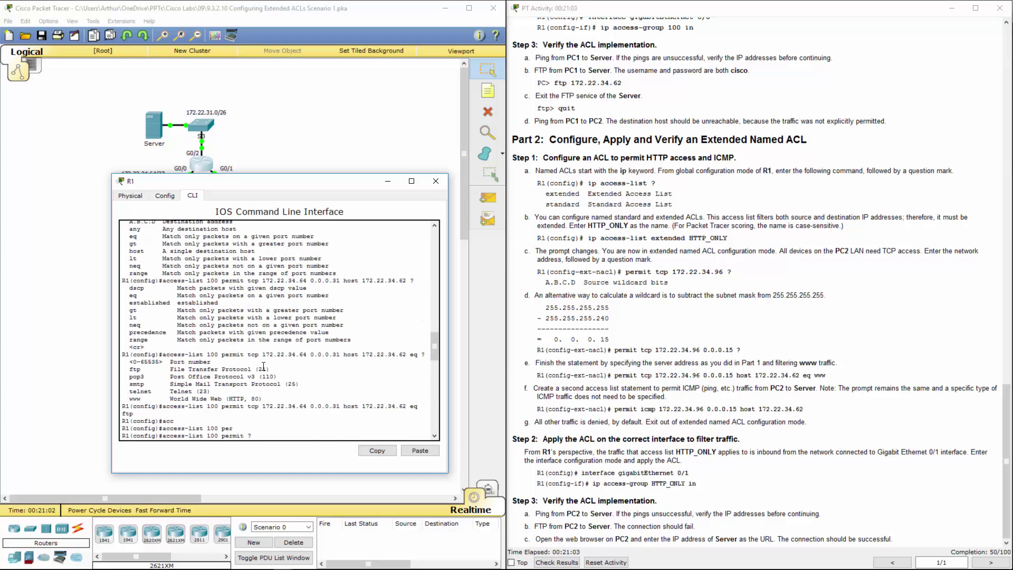
scroll(263, 366, up, 6)
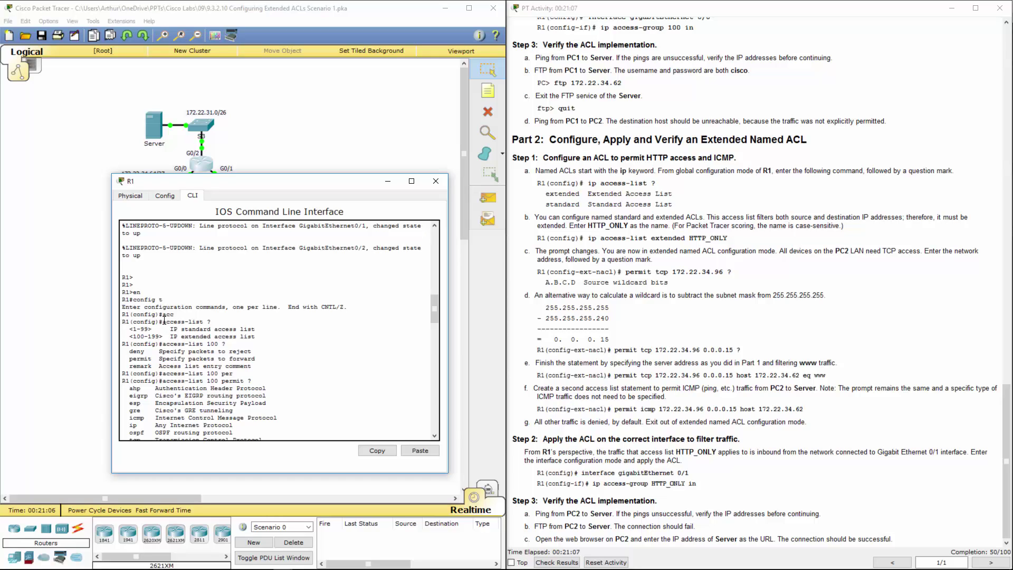
drag(162, 321, 221, 321)
click(204, 321)
drag(137, 329, 152, 329)
click(143, 338)
scroll(151, 338, down, 10)
scroll(152, 338, down, 15)
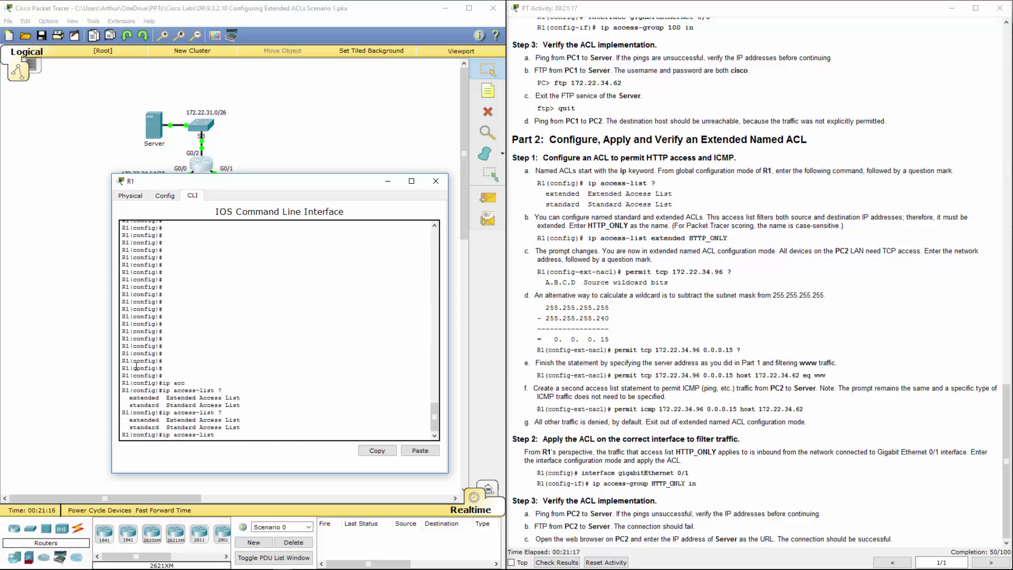
double_click(163, 436)
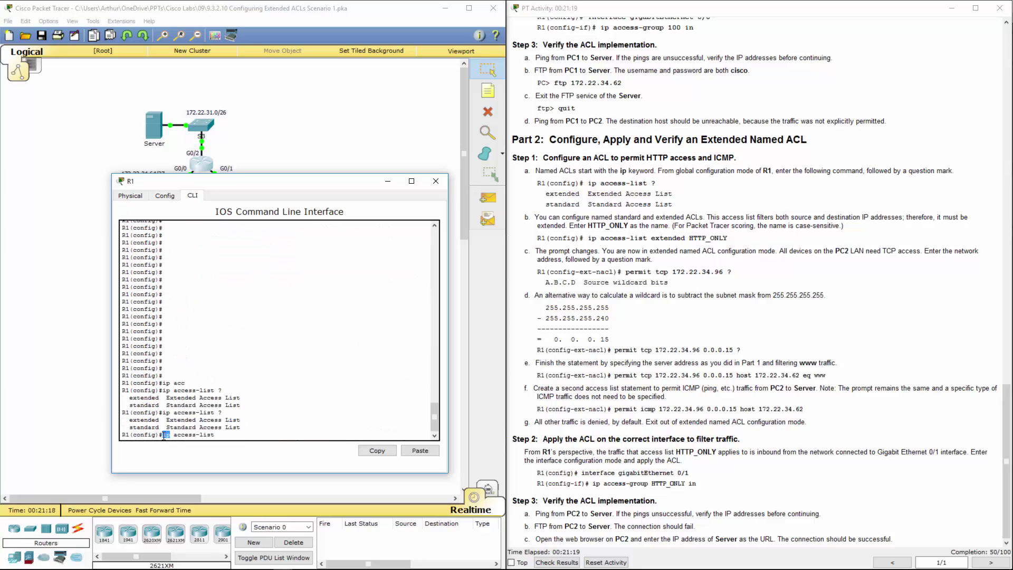
click(236, 439)
Enter ip access-list extended HTTP_ONLY on R1, with the name pasted from the instructions
text(ex)
key(Tab)
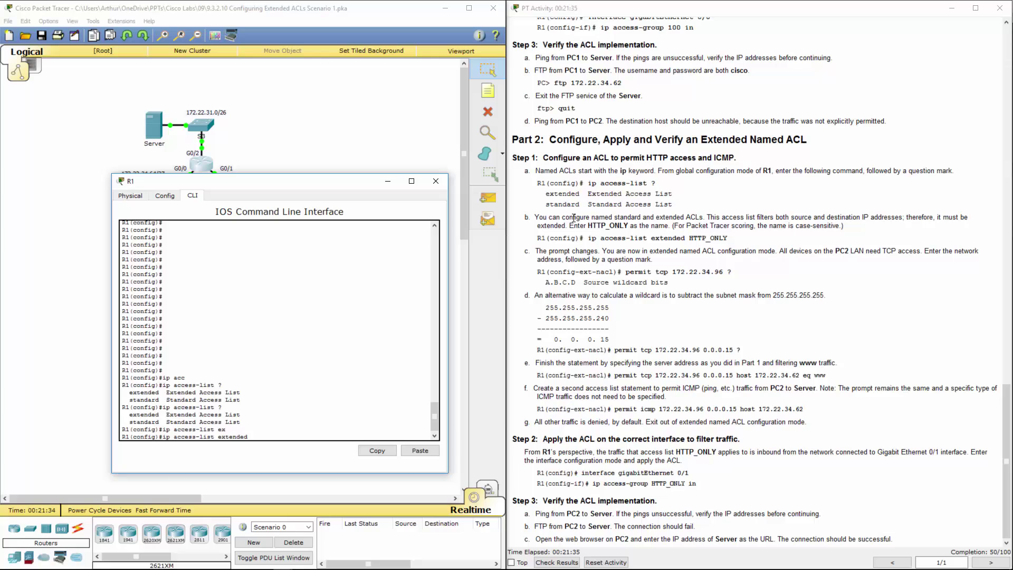
drag(574, 217, 967, 220)
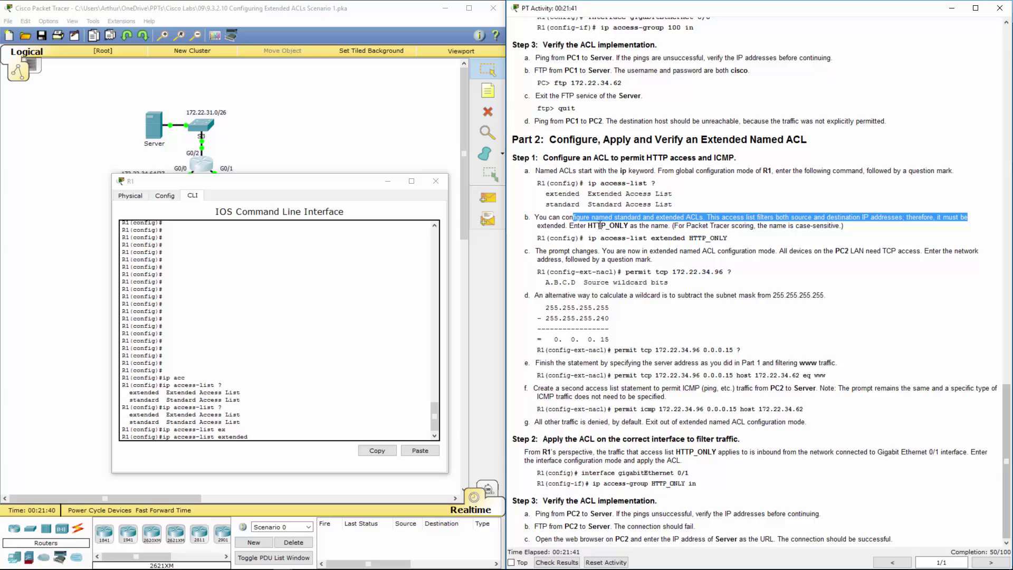
drag(589, 226, 628, 226)
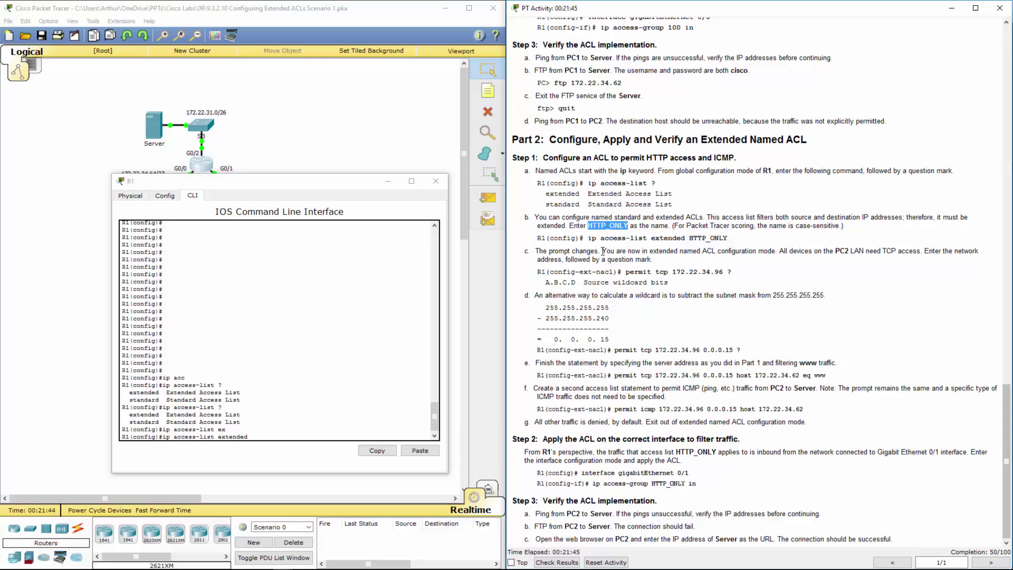
click(262, 431)
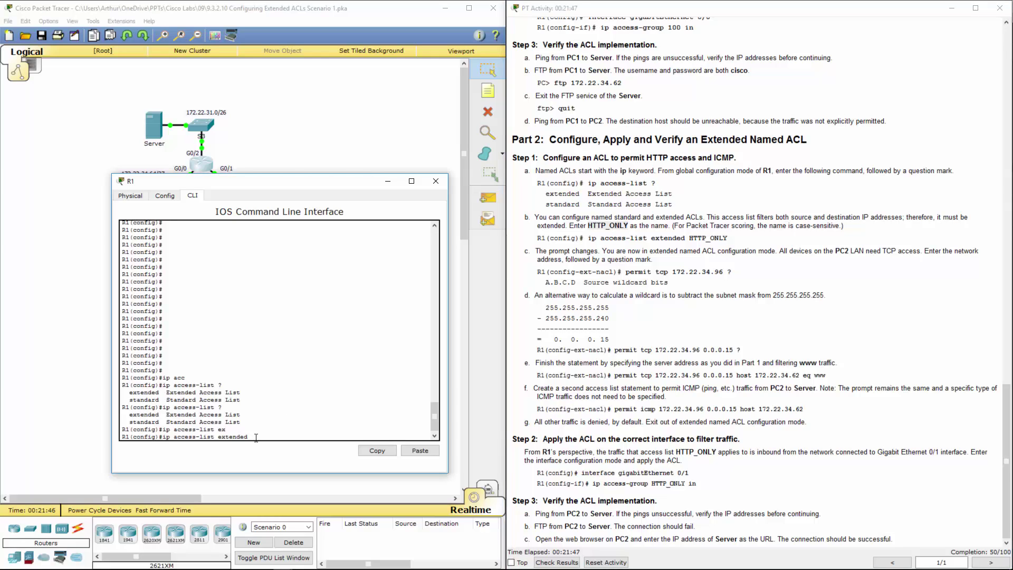
click(420, 452)
key(Return)
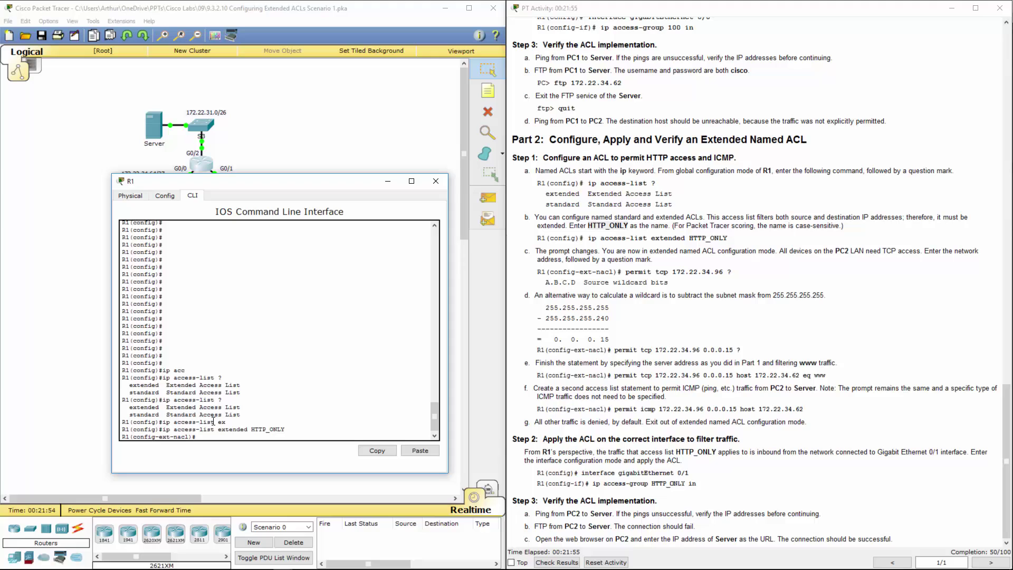
Inspect the new ext-nacl prompt and read step c about PC2 LAN TCP access
double_click(183, 437)
click(164, 440)
drag(159, 436, 189, 438)
click(189, 438)
double_click(180, 438)
click(220, 437)
drag(600, 238, 879, 253)
click(784, 263)
drag(787, 251, 958, 259)
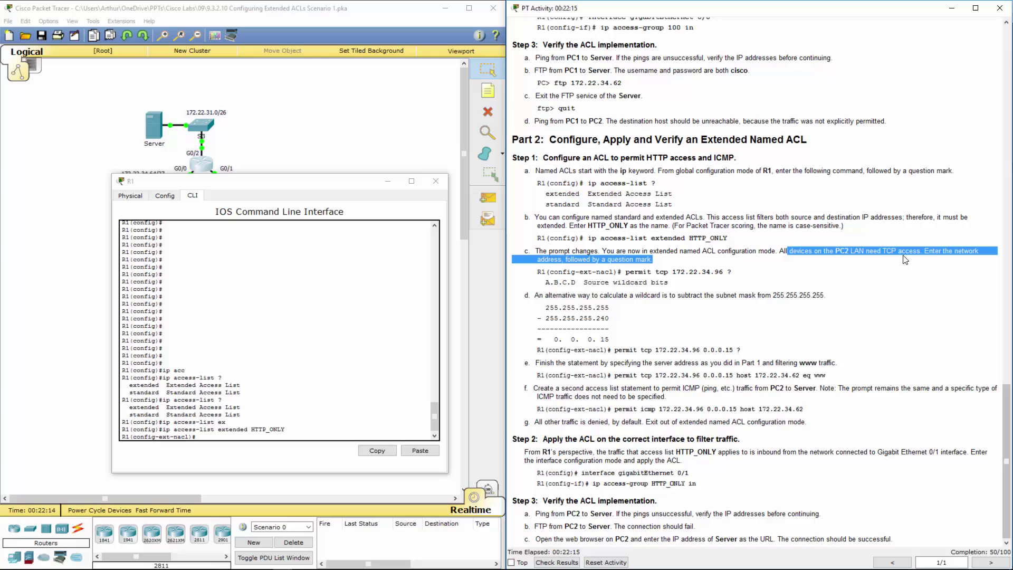
Add permit tcp 172.22.34.96 0.0.0.15 host 172.22.34.62 eq www to HTTP_ONLY
click(274, 421)
text(pe)
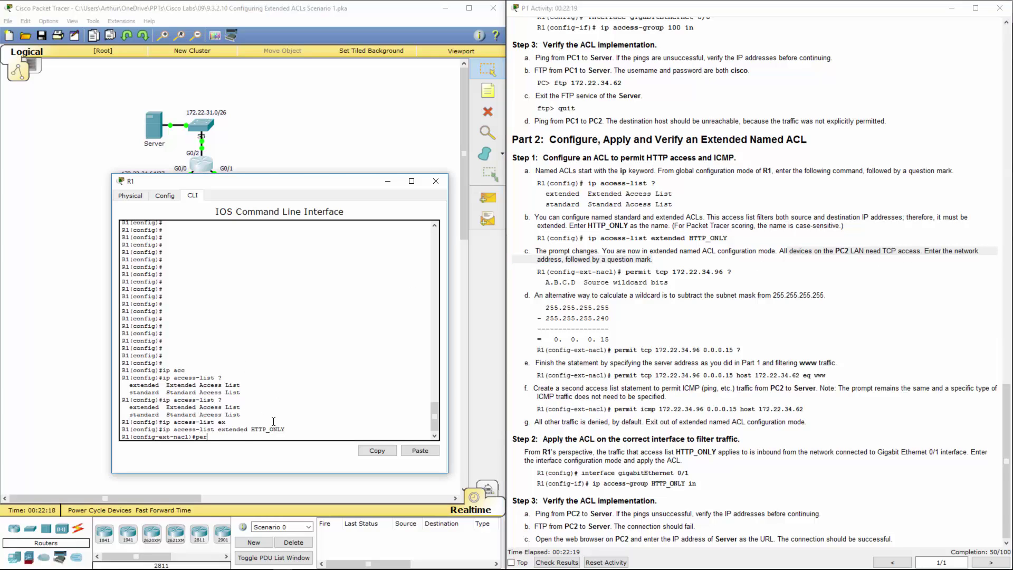
text(r)
key(Tab)
text(tc)
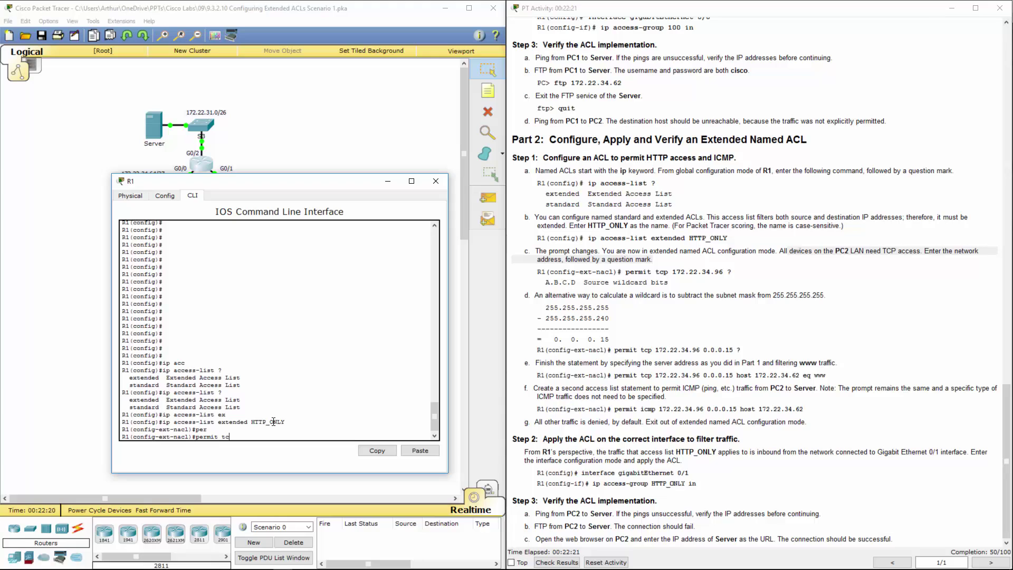
text(p 172.22.34.96 ?)
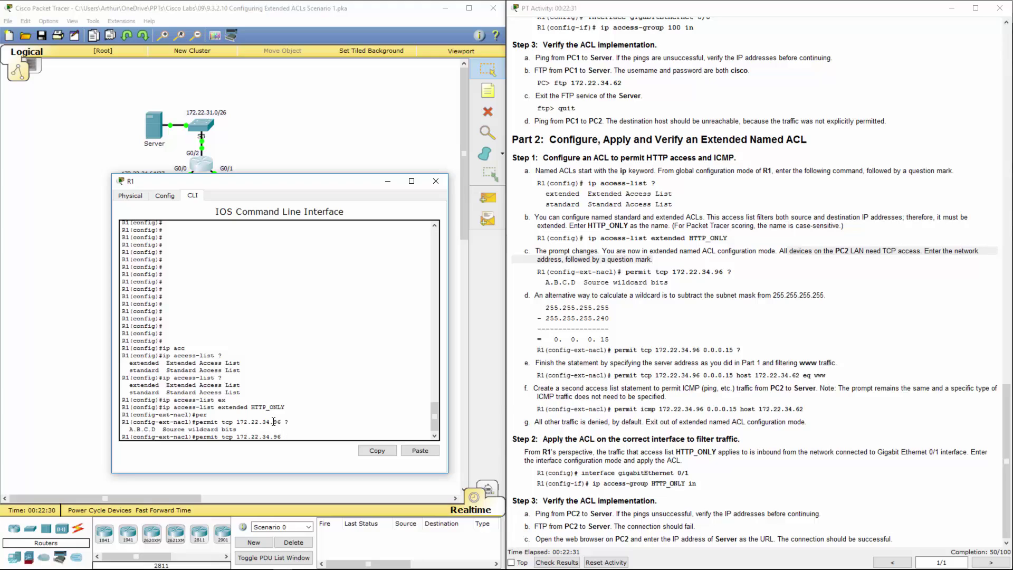
text(0.0.0.)
text(15 ?)
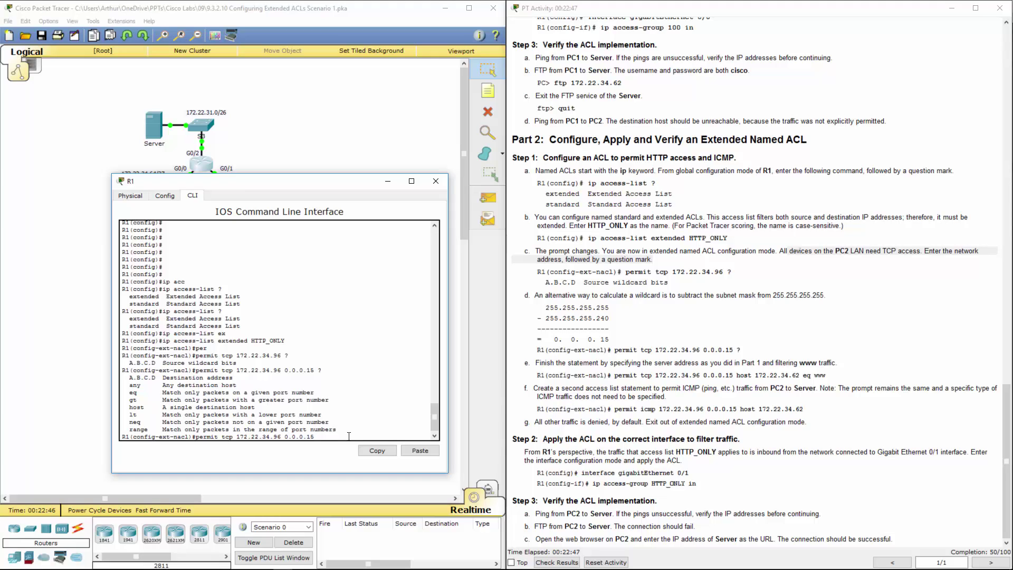
text(hos)
text(t 172.22.34.62)
drag(578, 376, 801, 376)
click(393, 436)
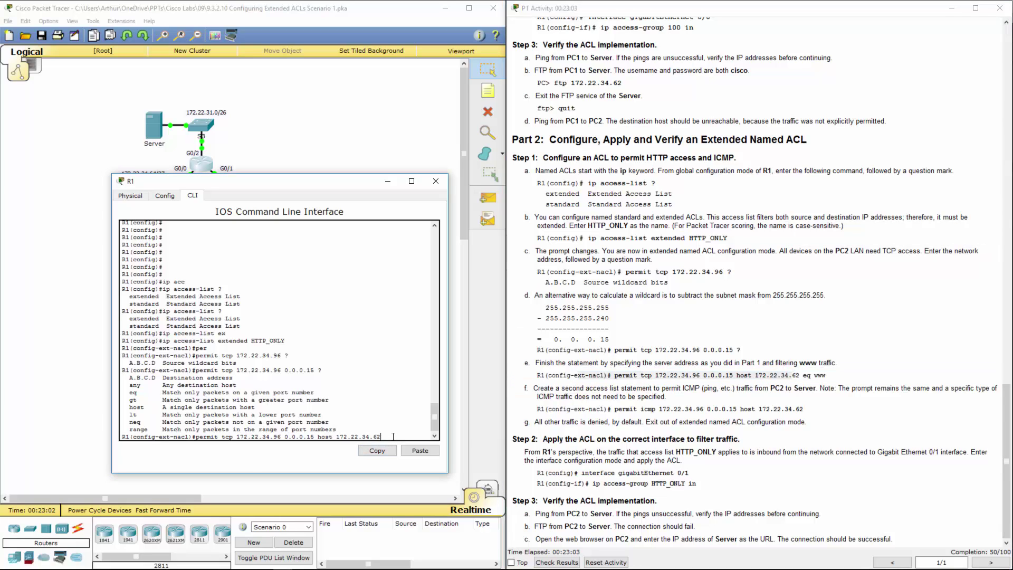
text(eq www)
key(Return)
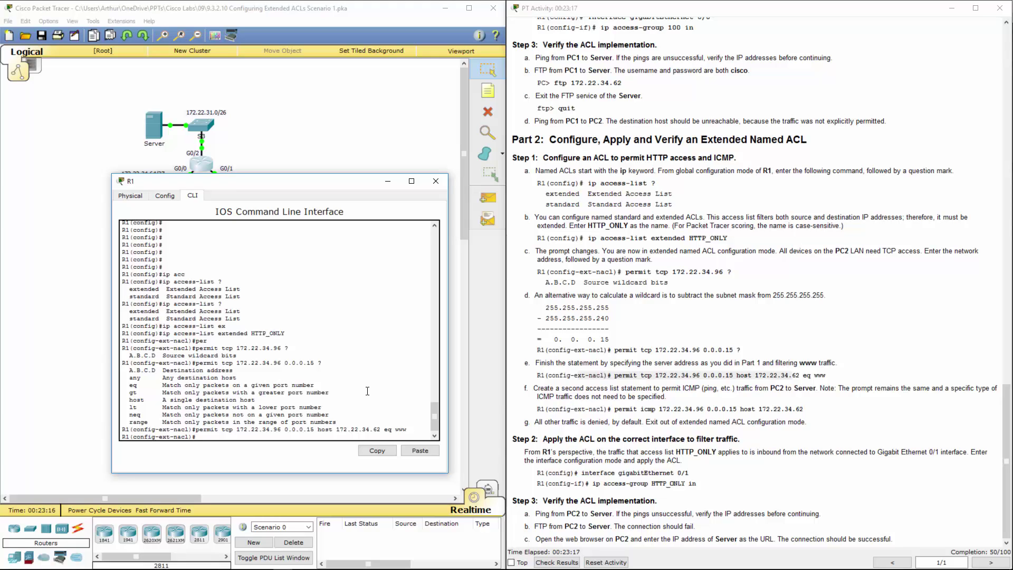
Read step f's instruction to permit ICMP from PC2's LAN to the Server
drag(538, 388, 689, 389)
double_click(688, 390)
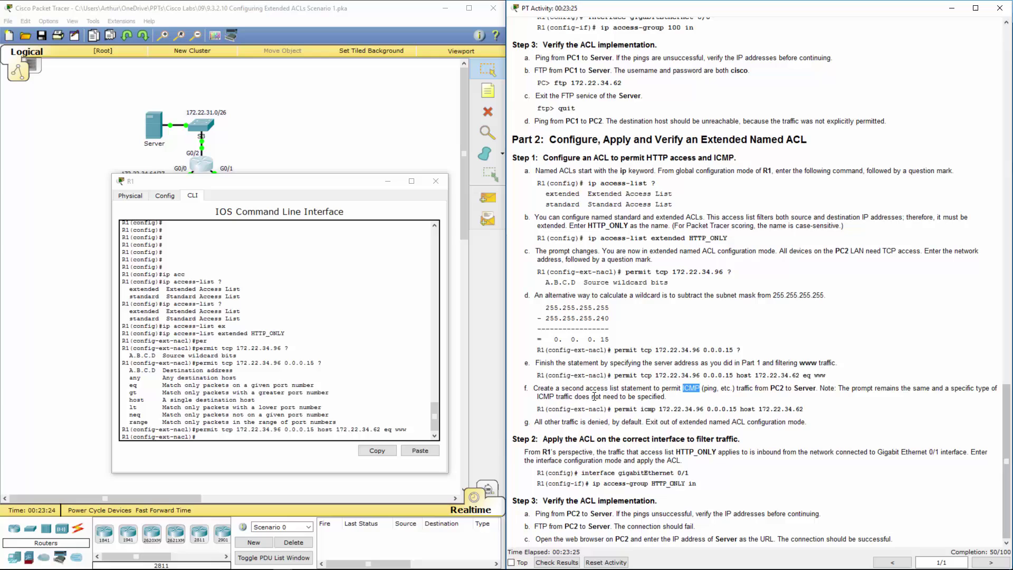
double_click(780, 389)
double_click(801, 388)
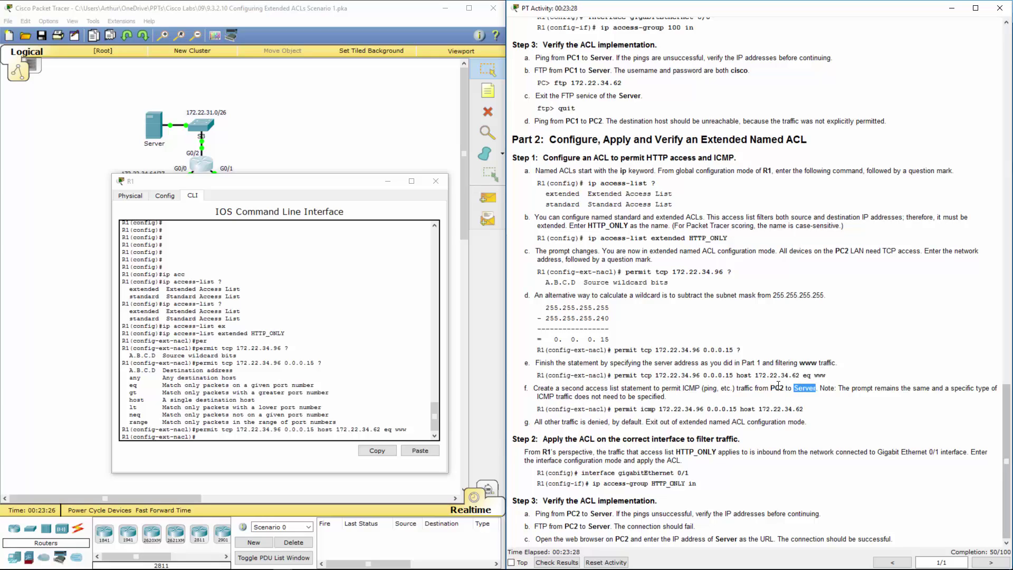
Add permit icmp 172.22.34.96 0.0.0.15 host 172.22.34.62, correcting the wildcard mask
click(272, 437)
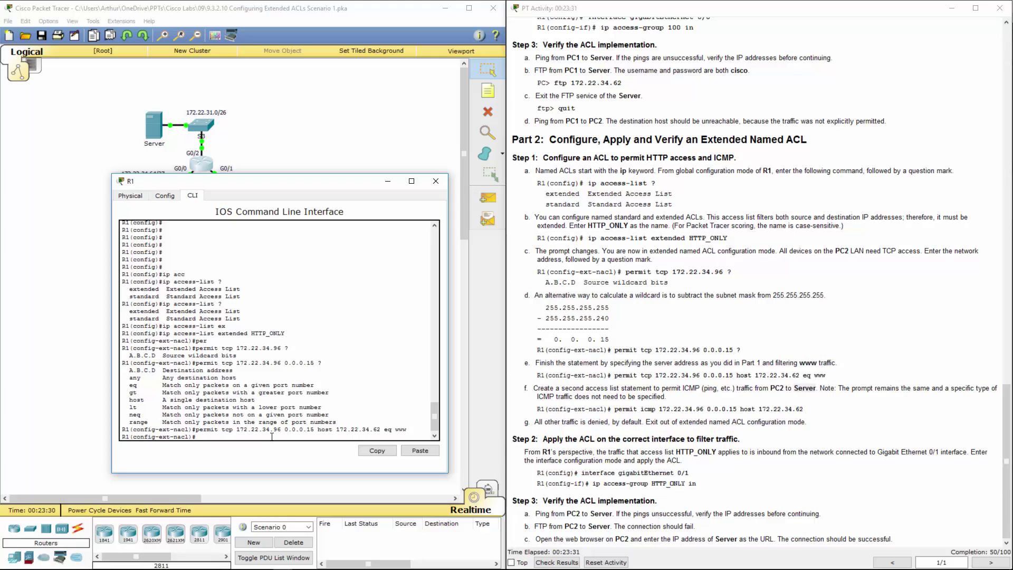
text(per)
key(Tab)
text(ic)
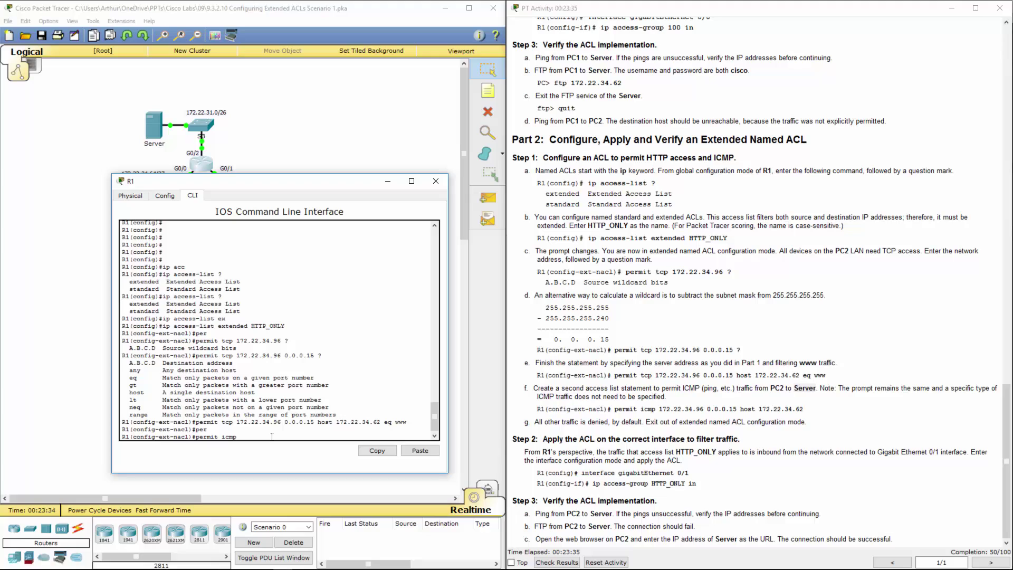
text(mp 172.22.34.96 0.0.0.0)
key(BackSpace)
text(15 host 172.22.34.62)
key(Return)
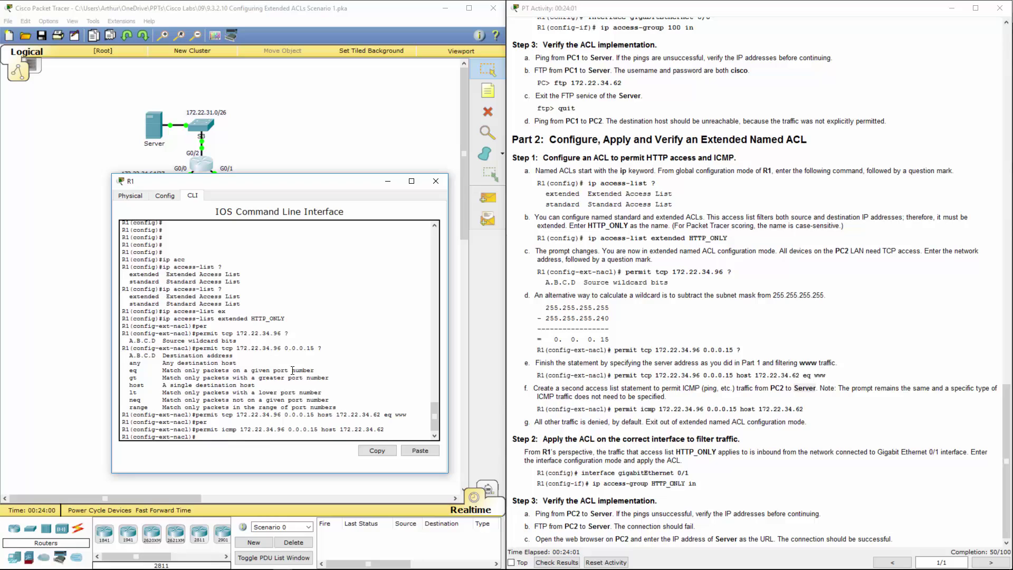
drag(196, 429, 385, 429)
click(205, 435)
Leave named ACL mode and enter interface GigabitEthernet 0/1 on R1
key(Up)
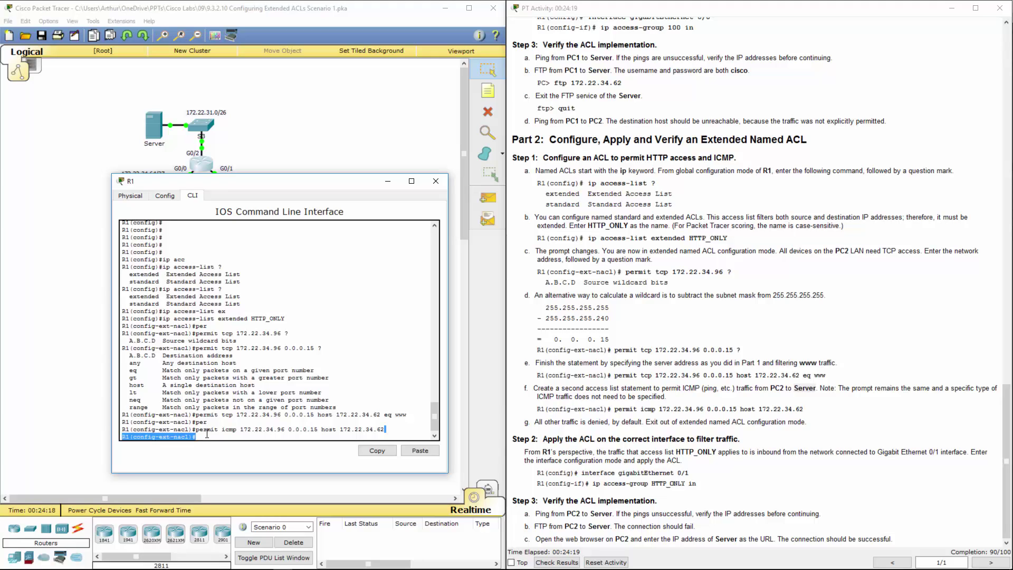
text(exit)
key(Return)
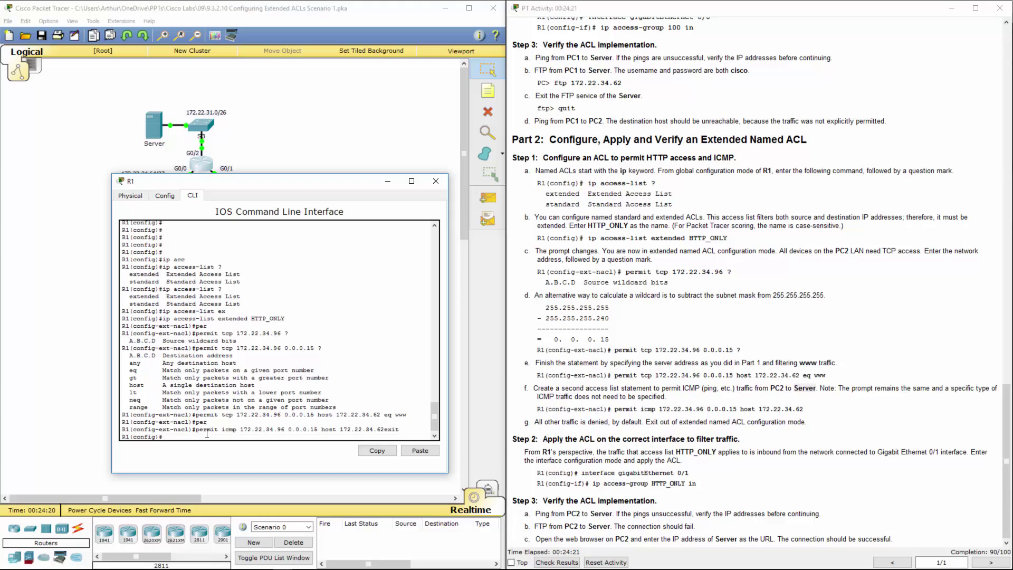
text(in)
text(t g0/1)
key(Return)
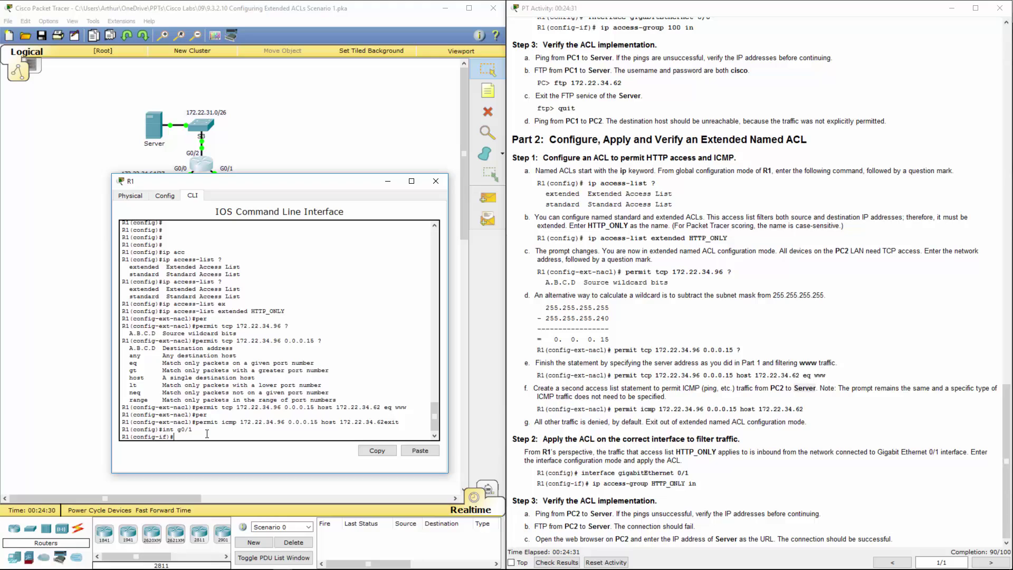
Apply ip access-group HTTP_ONLY in on G0/1, reaching 100/100 completion
drag(592, 484, 699, 485)
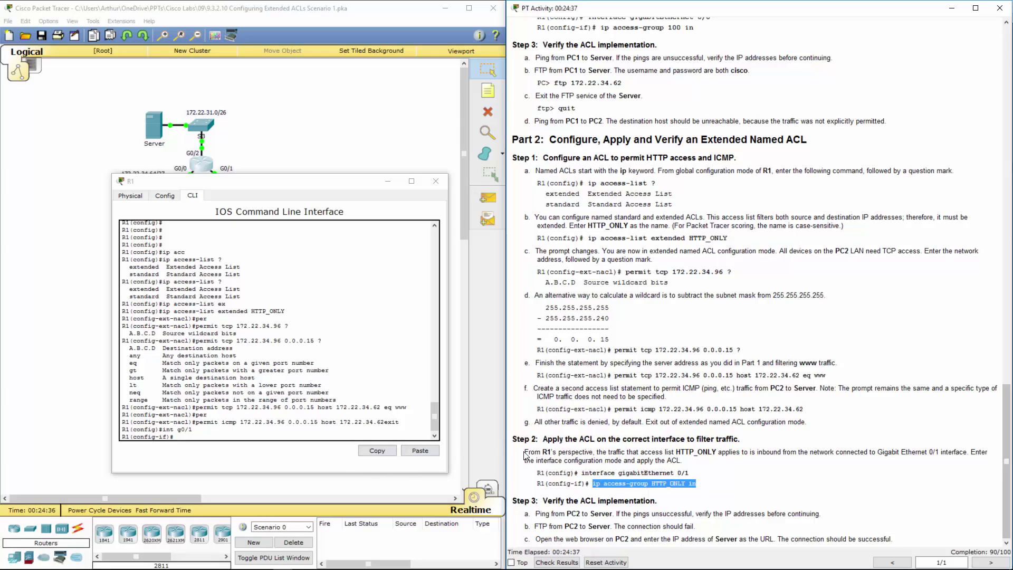
click(410, 451)
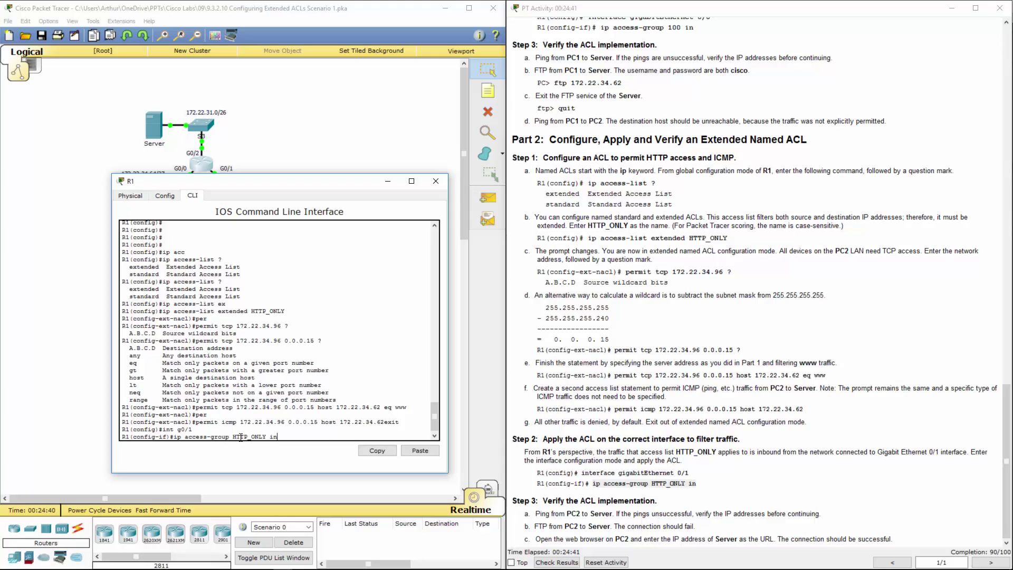
double_click(274, 437)
click(283, 436)
key(Return)
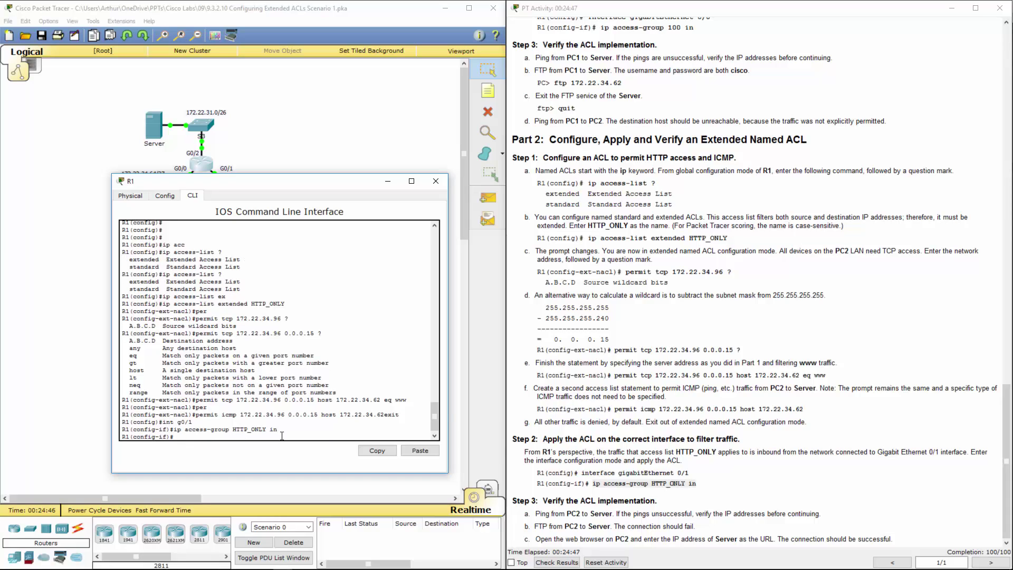
click(595, 421)
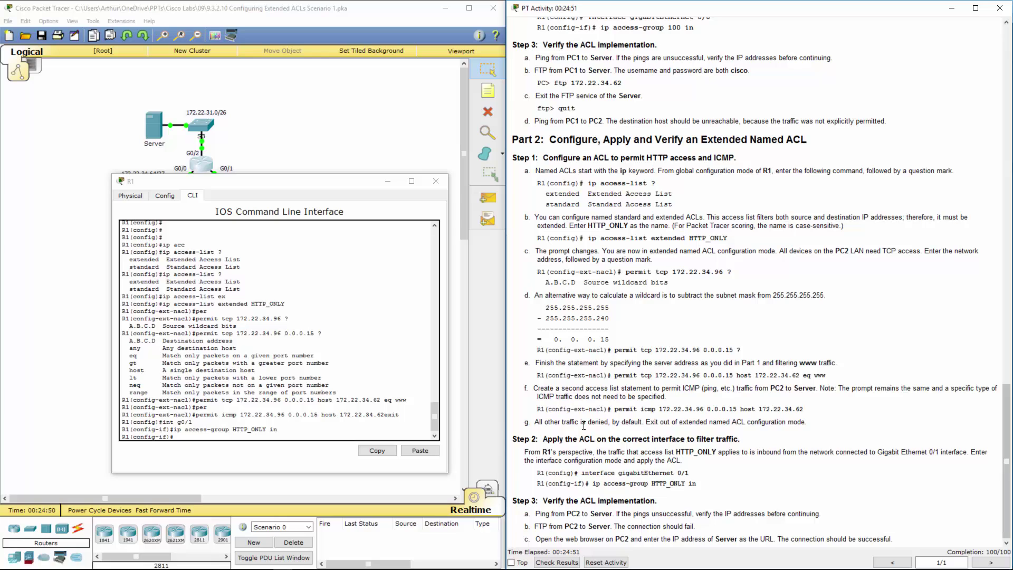
Ping the server 172.22.34.62 from PC2's Command Prompt, getting 4/4 replies
click(436, 181)
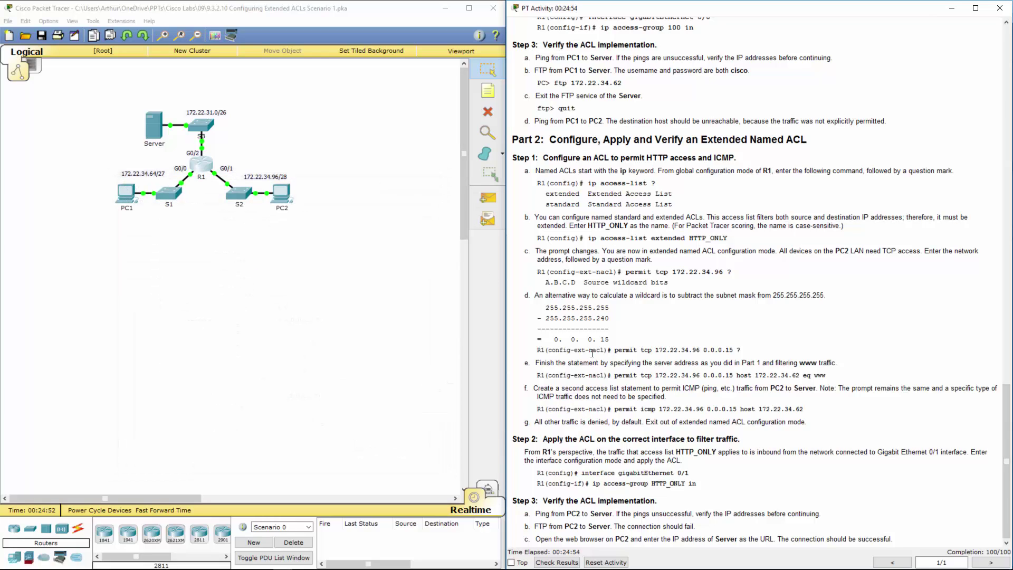
click(281, 194)
click(430, 166)
drag(525, 153, 314, 159)
click(352, 215)
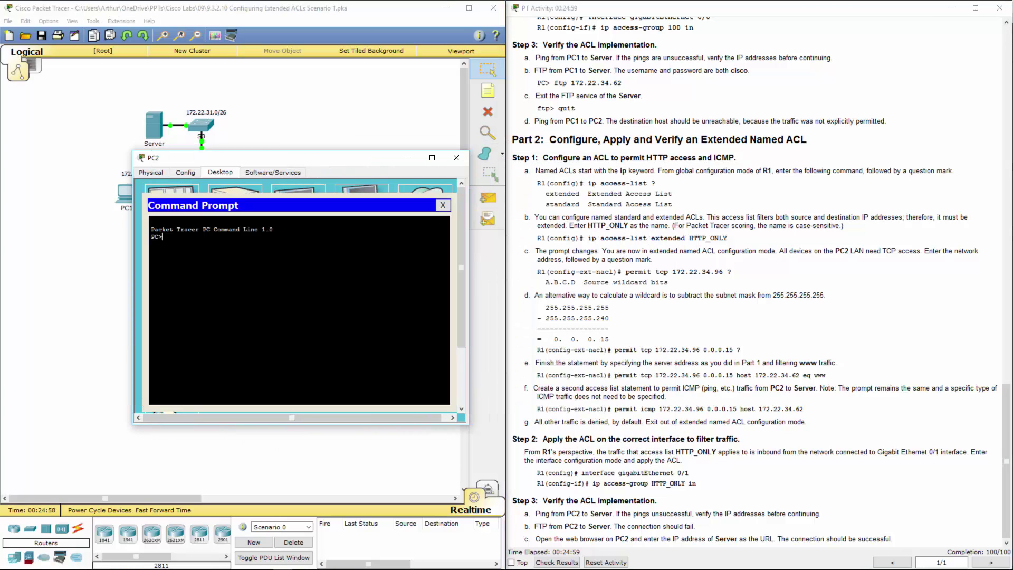
text(ping 172.22.34.62)
key(Return)
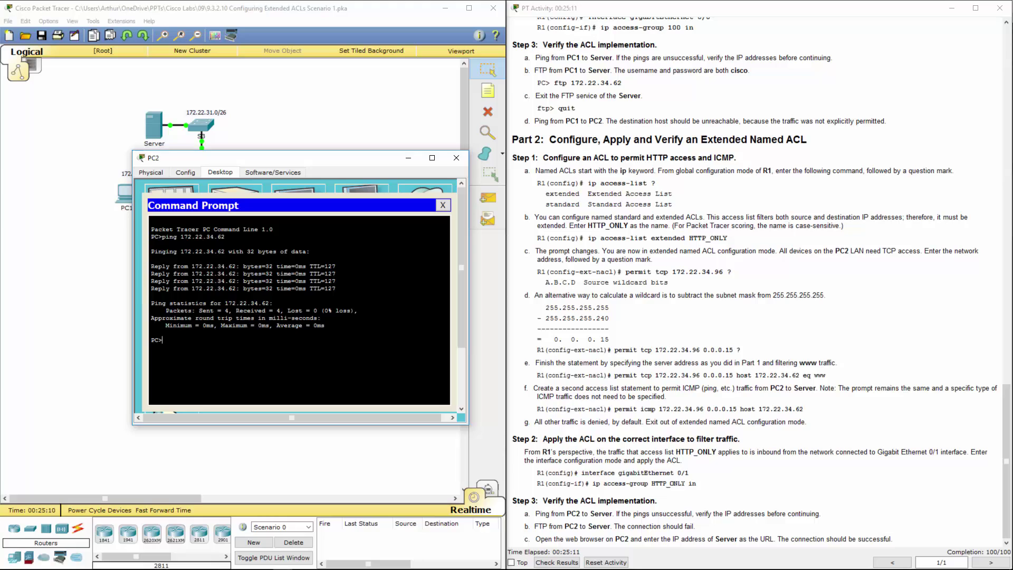
Attempt ftp 172.22.34.62 from PC2, which times out
key(Up)
key(BackSpace)
key(BackSpace)
key(BackSpace)
key(BackSpace)
key(BackSpace)
text(ftp)
key(Return)
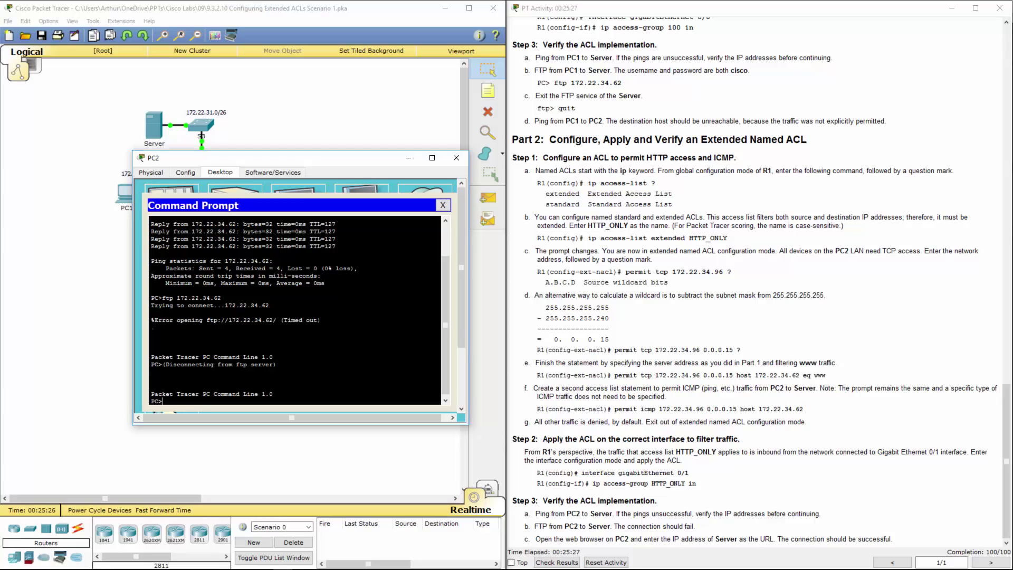
click(443, 206)
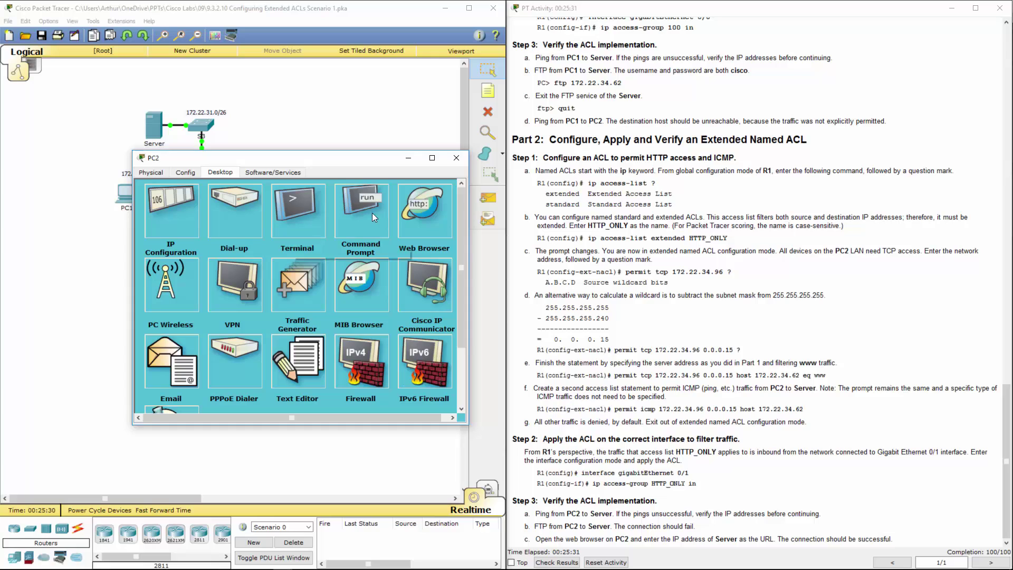
click(425, 212)
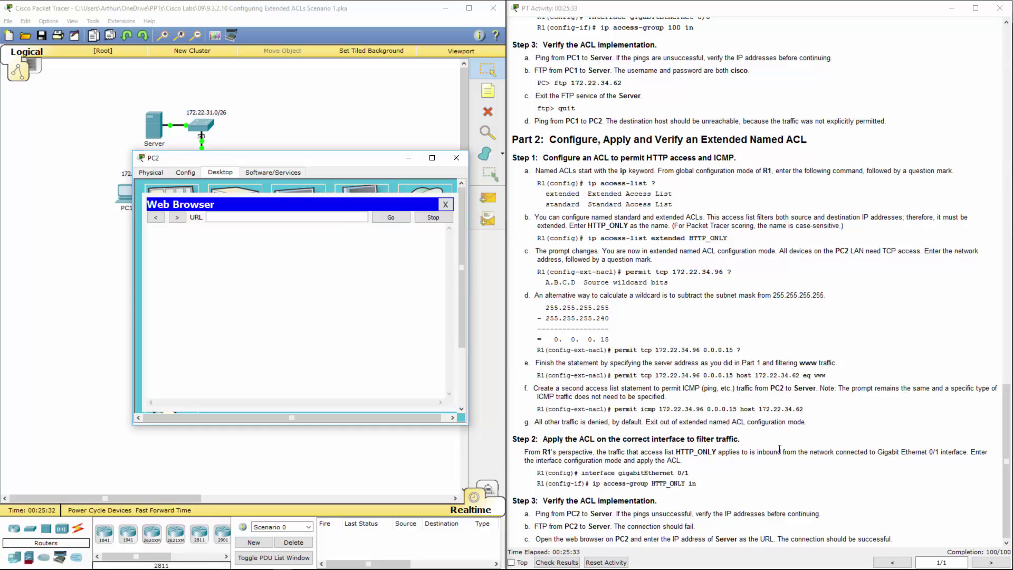
drag(759, 409, 797, 412)
key(ctrl+c)
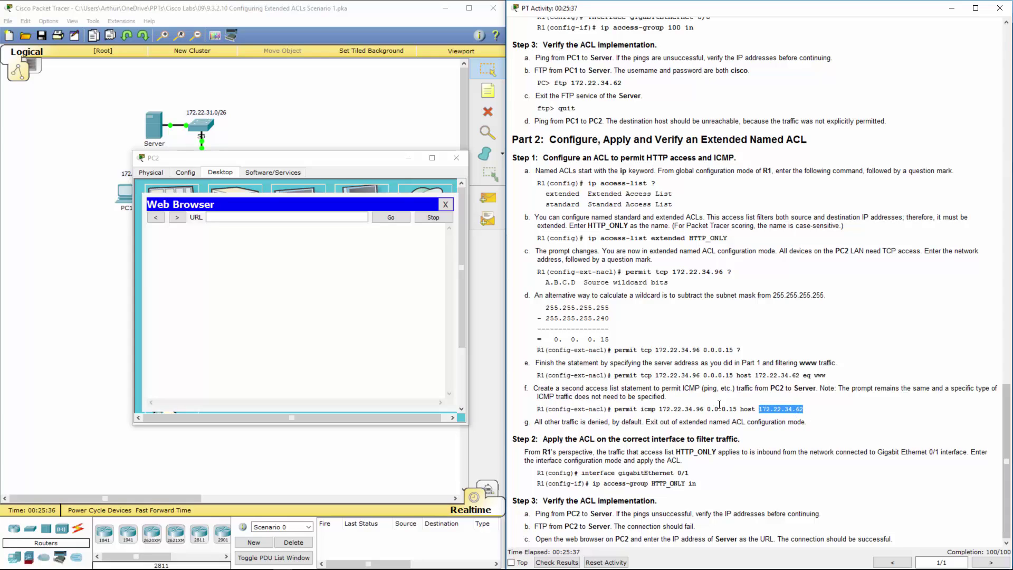
click(237, 217)
text(http://)
key(ctrl+v)
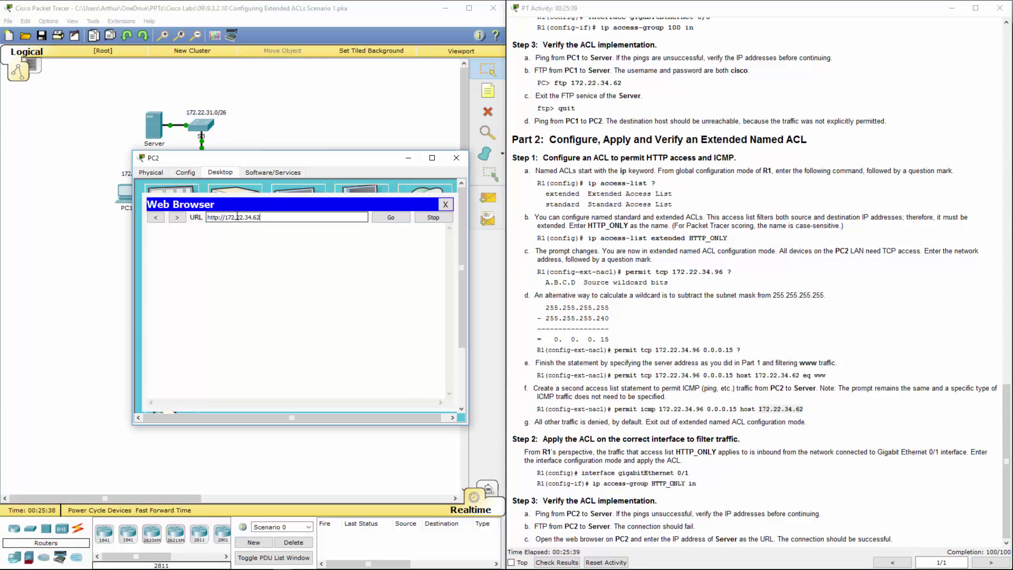
key(Return)
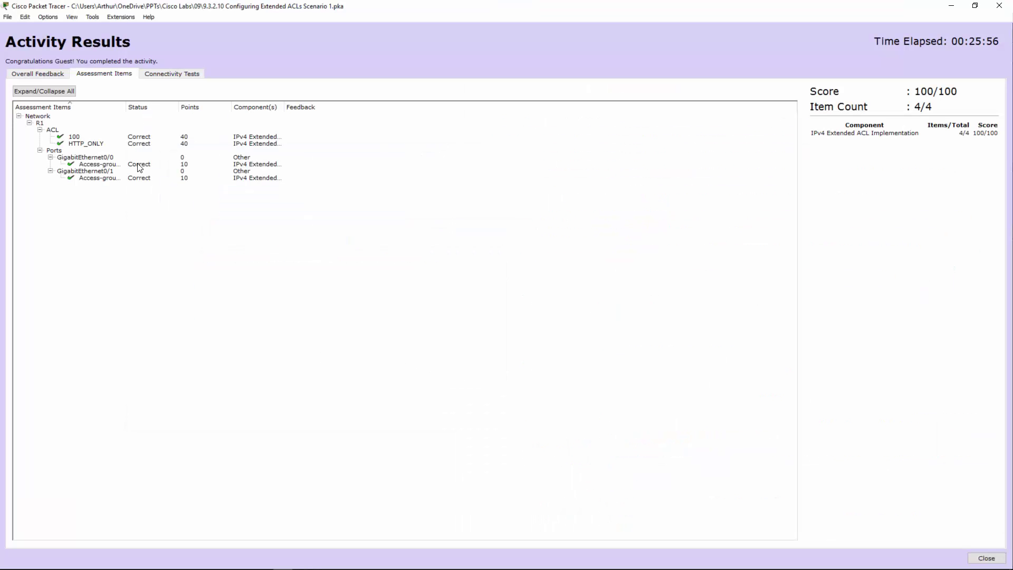
click(92, 137)
click(89, 144)
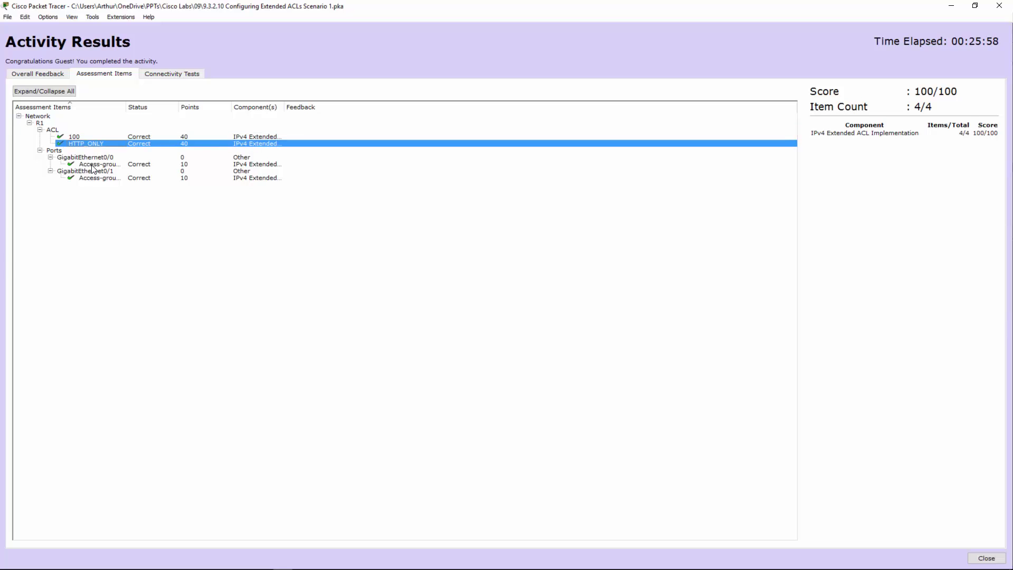
click(93, 164)
click(94, 179)
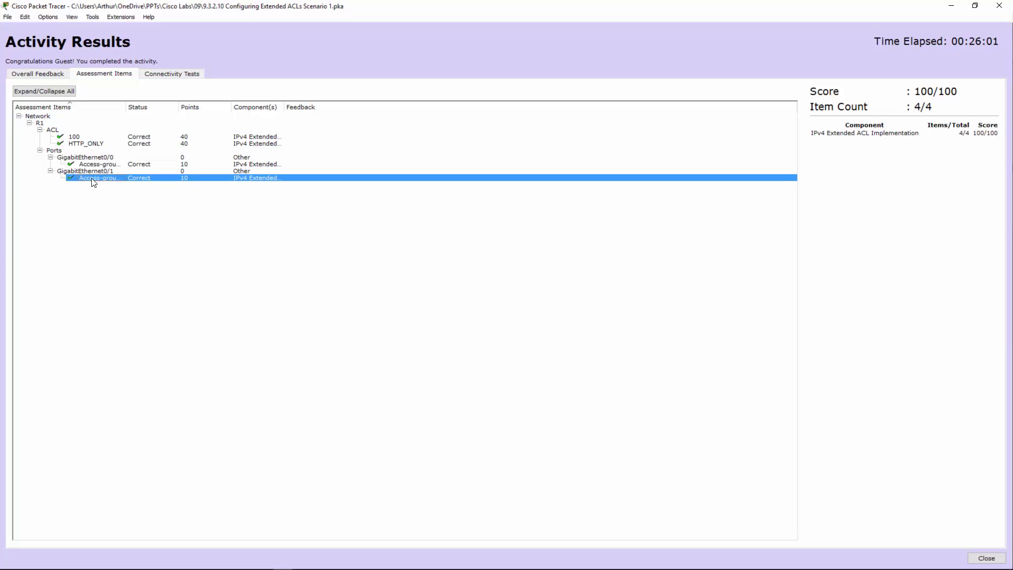
click(104, 163)
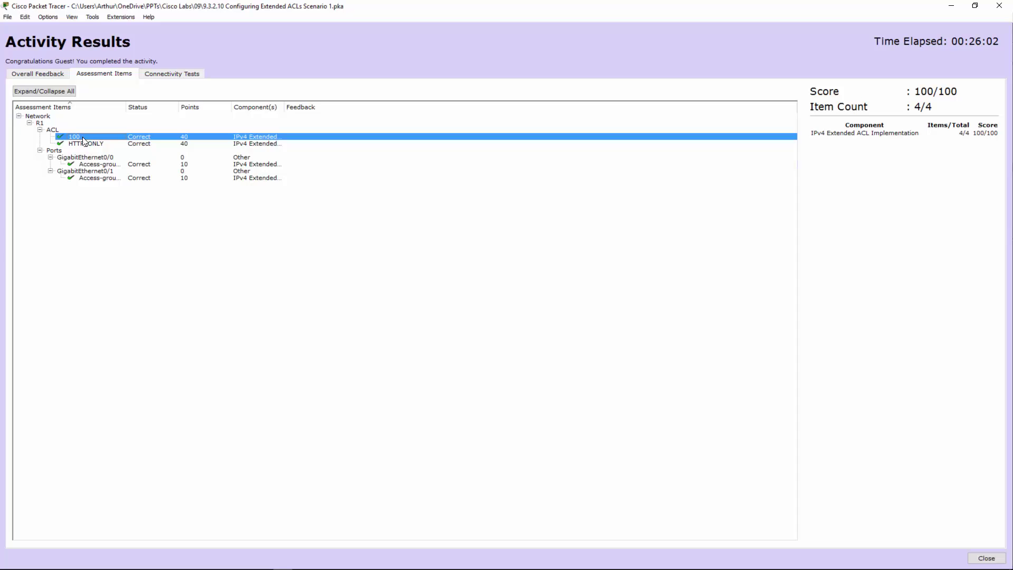
click(85, 144)
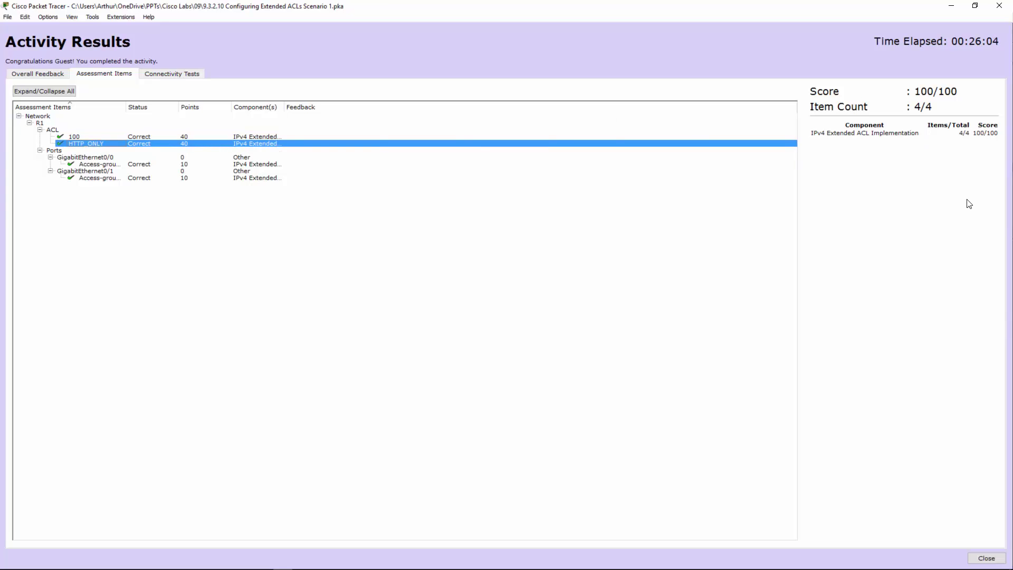